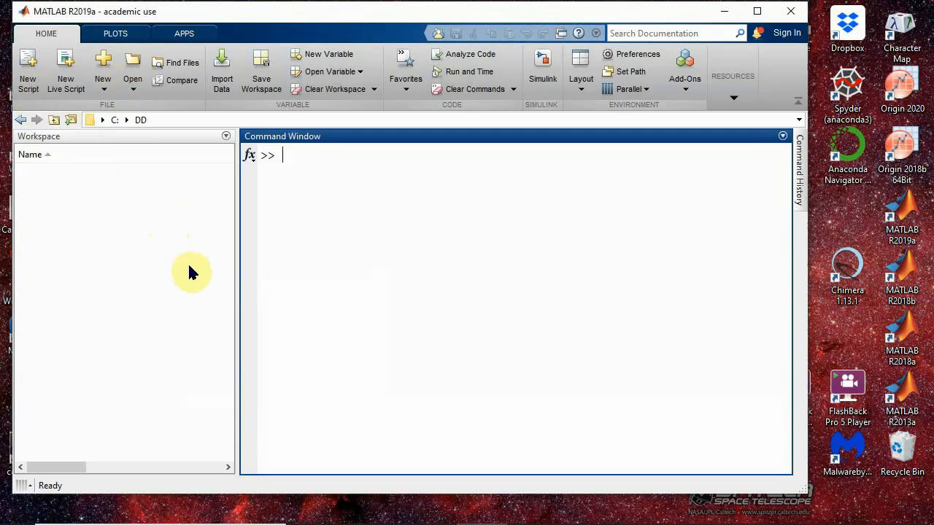
- Launch DD from the MATLAB Command Window and position its window over the MATLAB desktop
text(DD)
key(Return)
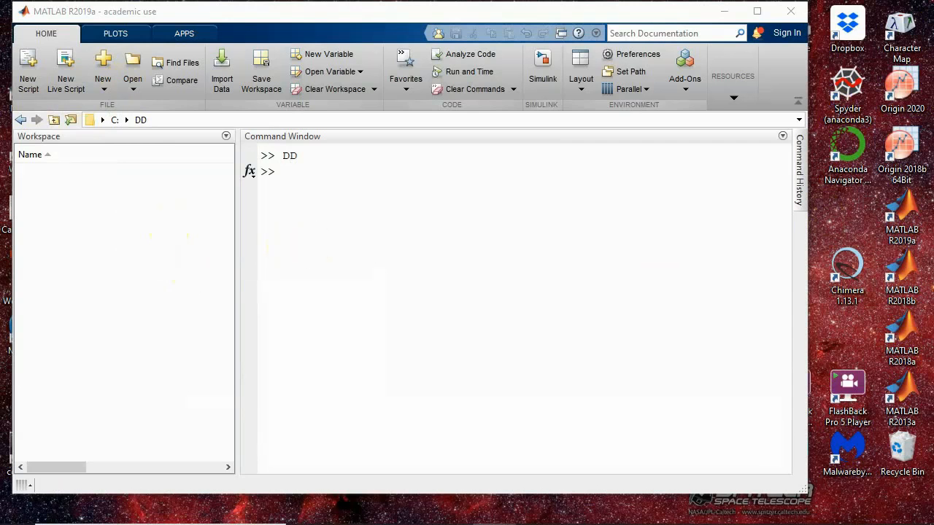
drag(933, 10, 429, 26)
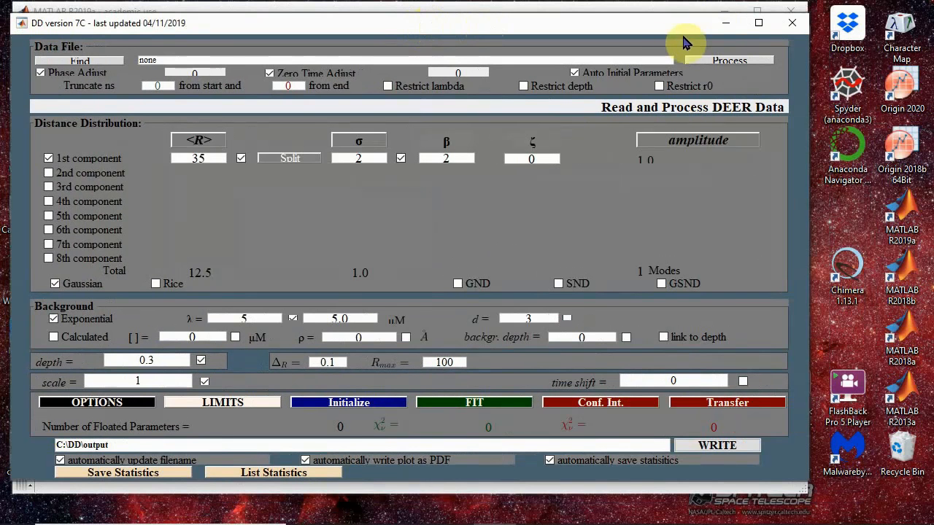
mouse_move(611, 31)
mouse_down()
mouse_move(622, 44)
mouse_move(610, 41)
mouse_up()
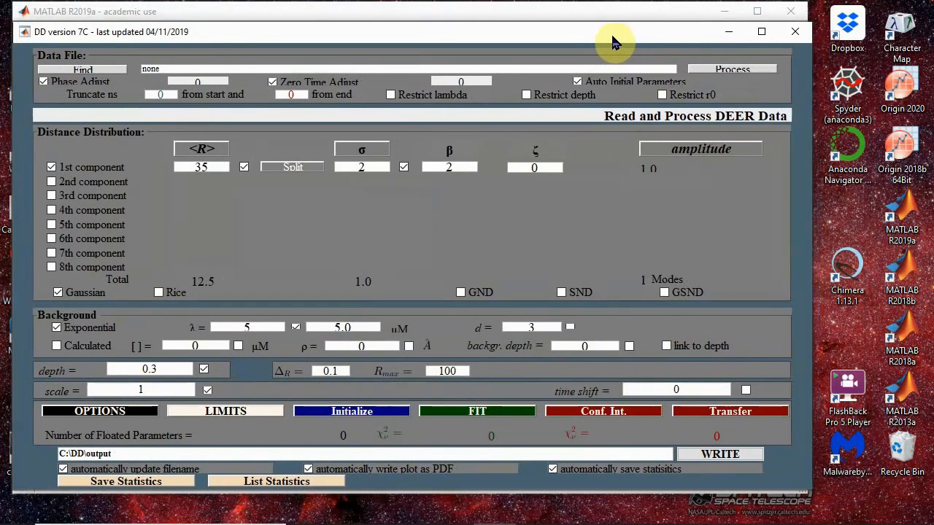
- Load the data file T4L065-080M_08.DTA from the C:\Data folder for processing
click(113, 72)
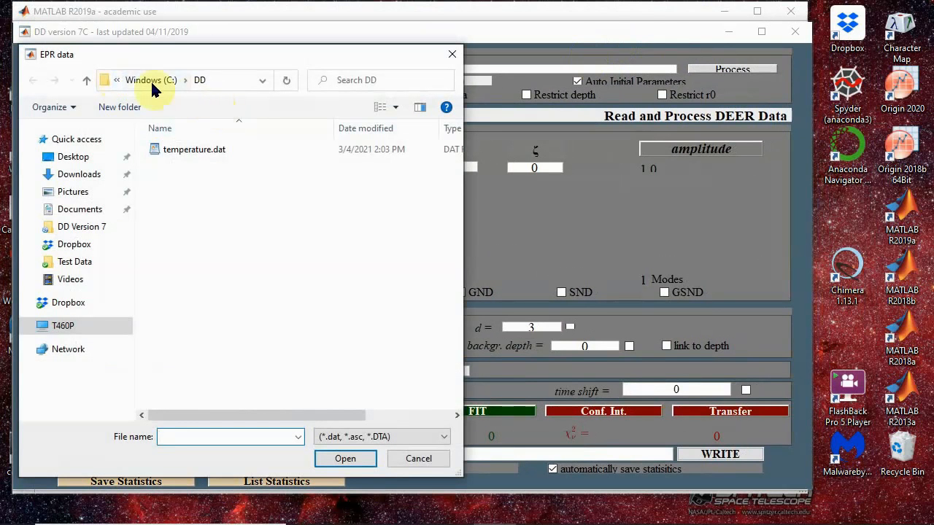
click(151, 82)
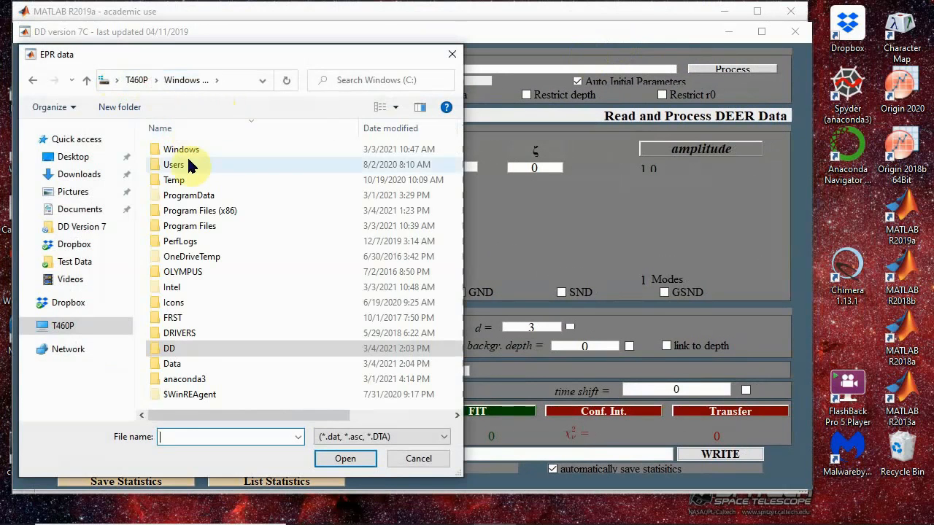
double_click(183, 368)
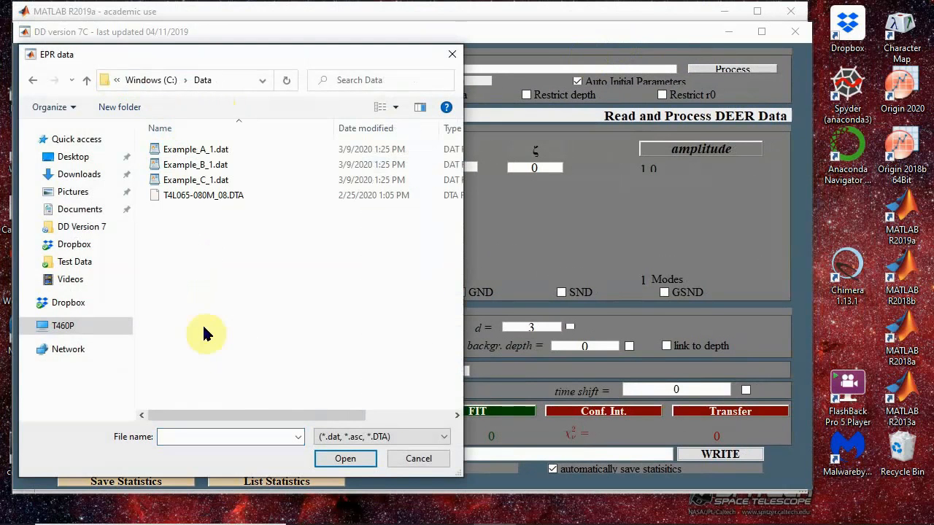
double_click(219, 197)
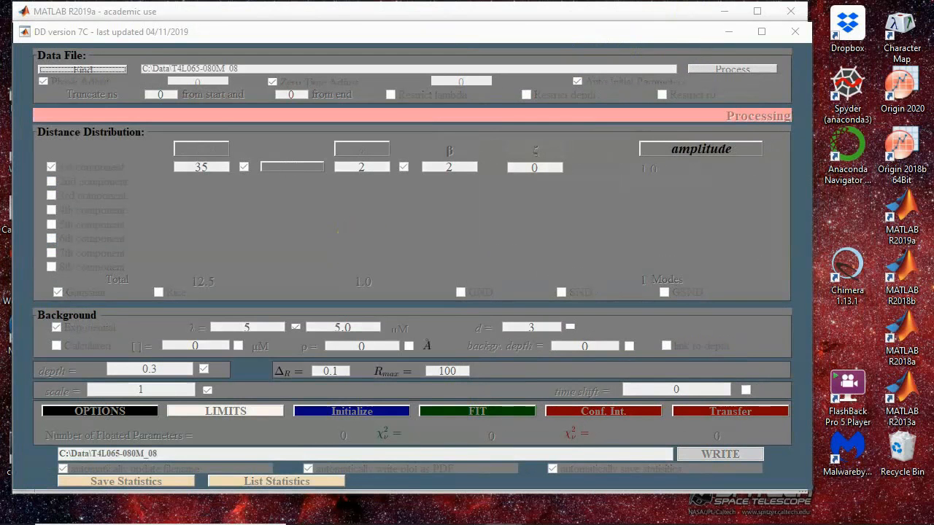
- Move the Figure 2 plot window aside so the component settings in the DD window stay visible
drag(708, 524, 475, 21)
drag(463, 446, 463, 498)
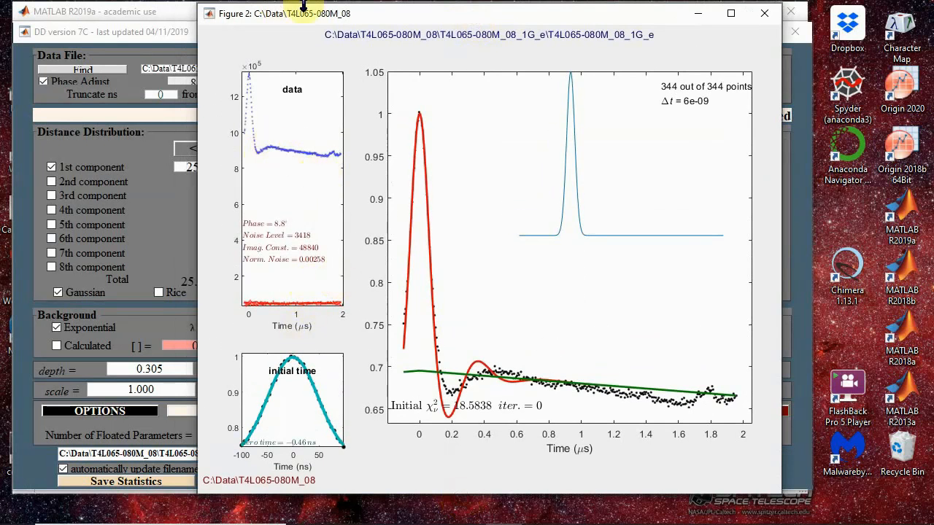
drag(445, 18, 588, 22)
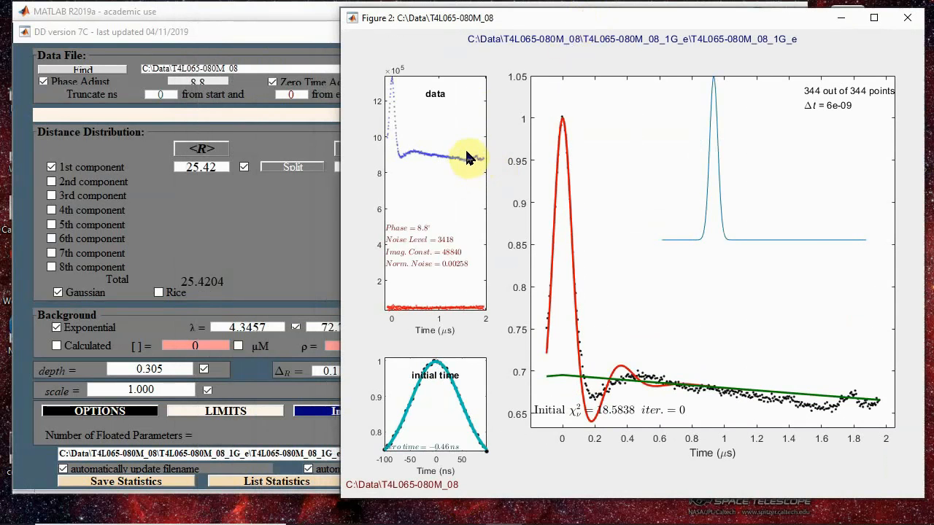
- Truncate 500 ns from the end of the data, and arrange the Figure 2 window to view the reprocessed plot
click(273, 32)
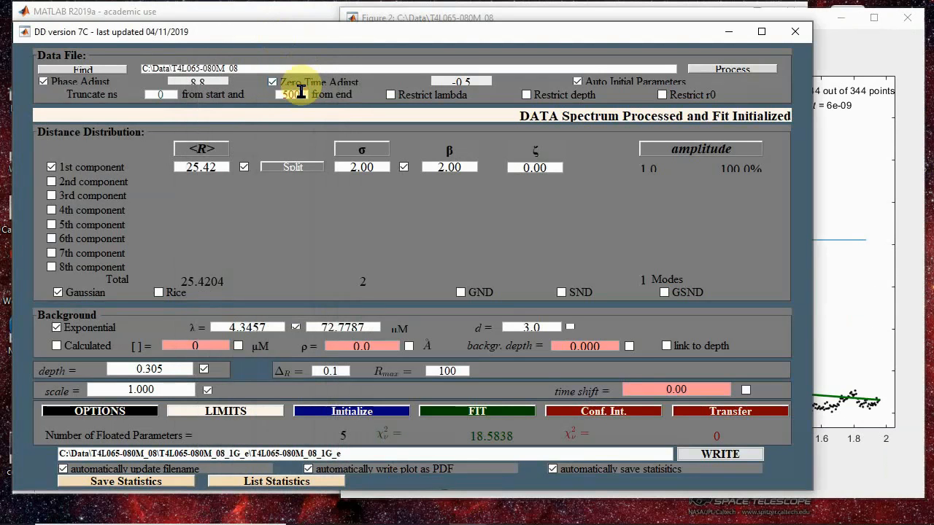
key(Return)
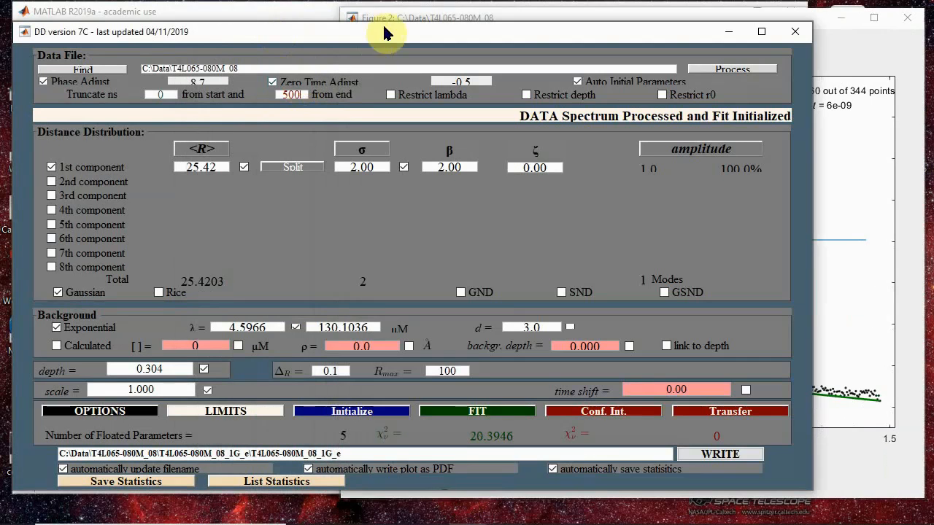
click(471, 13)
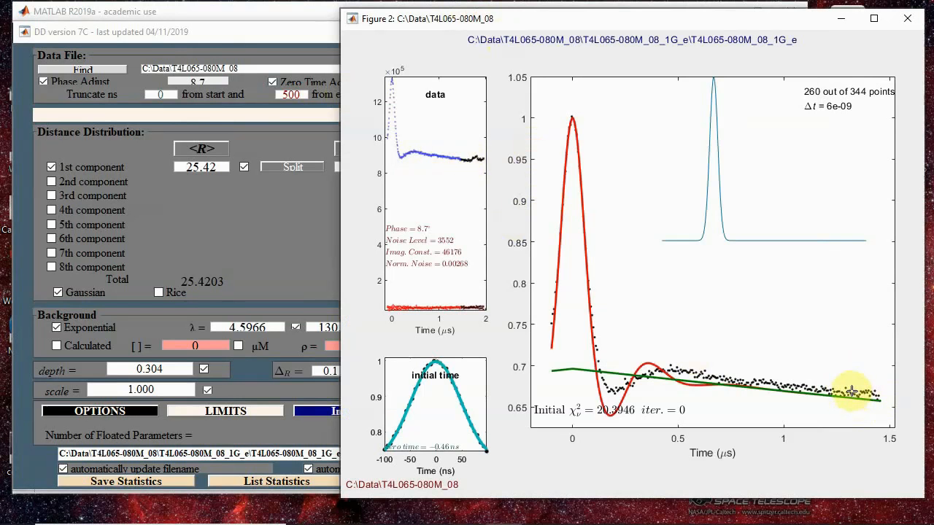
drag(526, 18, 447, 141)
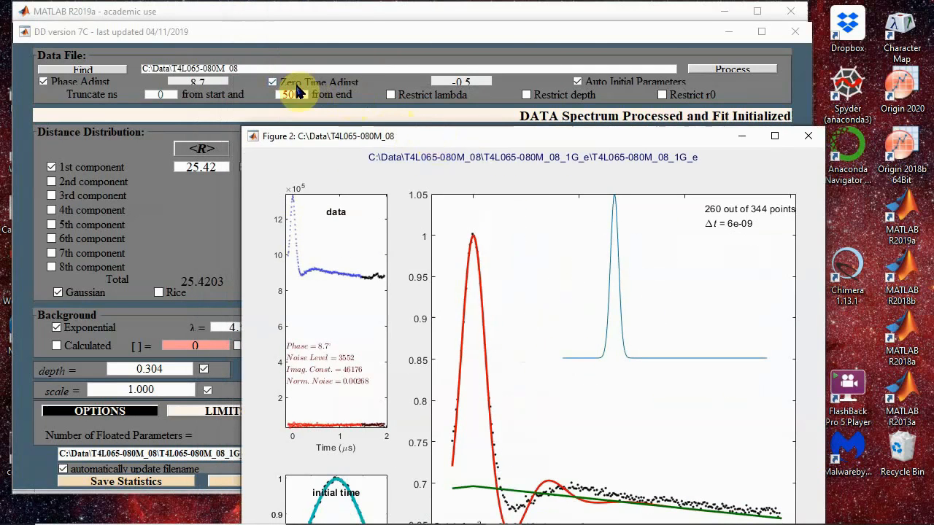
drag(612, 138, 667, 10)
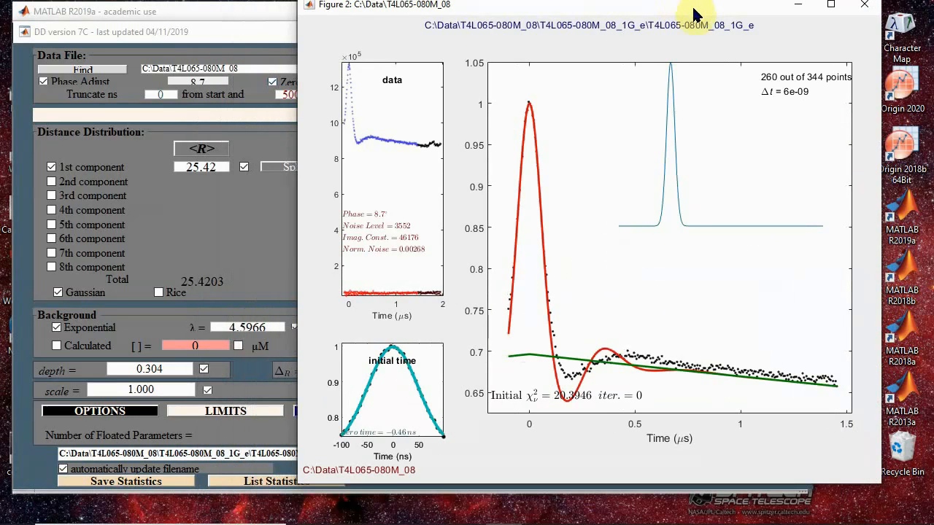
drag(688, 9, 673, 29)
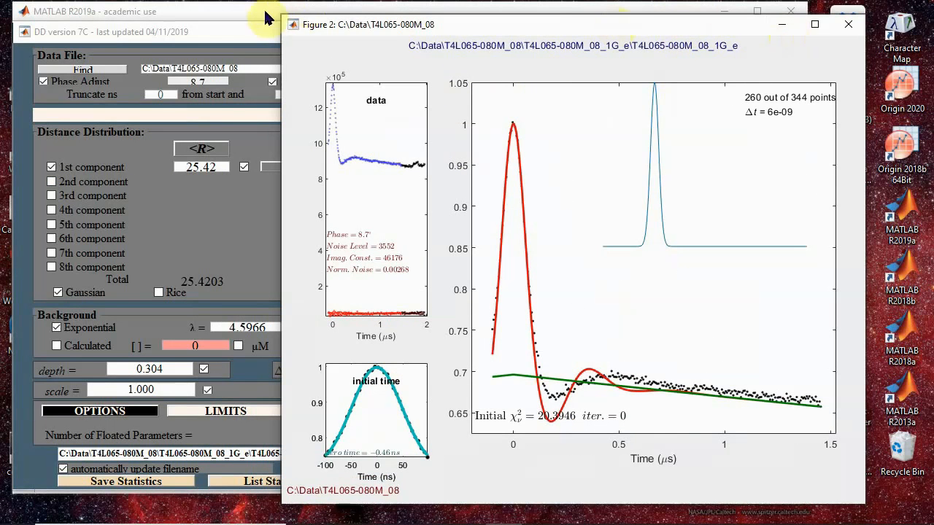
- Fit the one-component Gaussian model to the truncated data and write the fit results to file
click(250, 35)
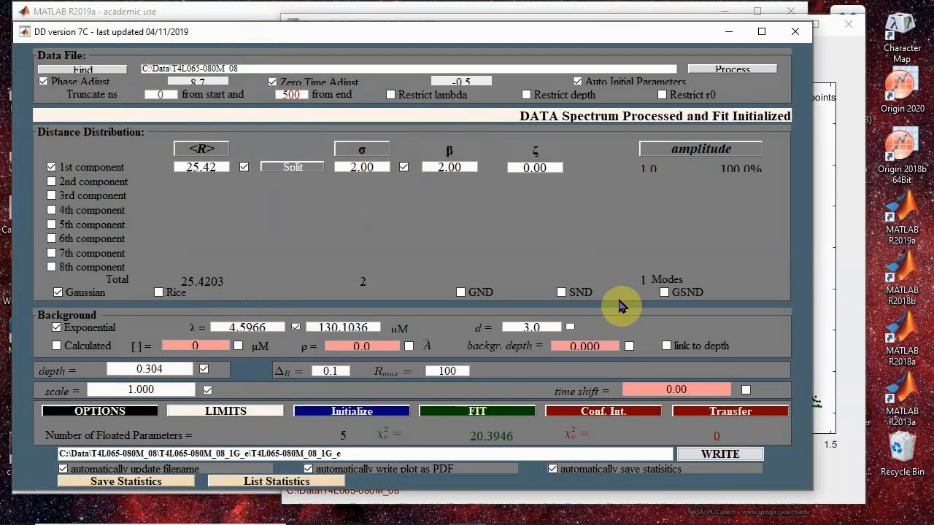
click(496, 414)
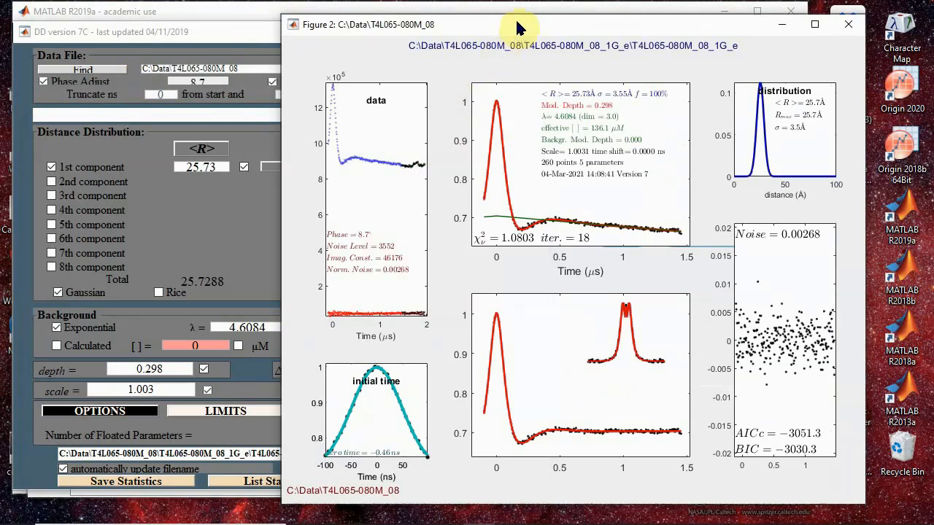
click(198, 32)
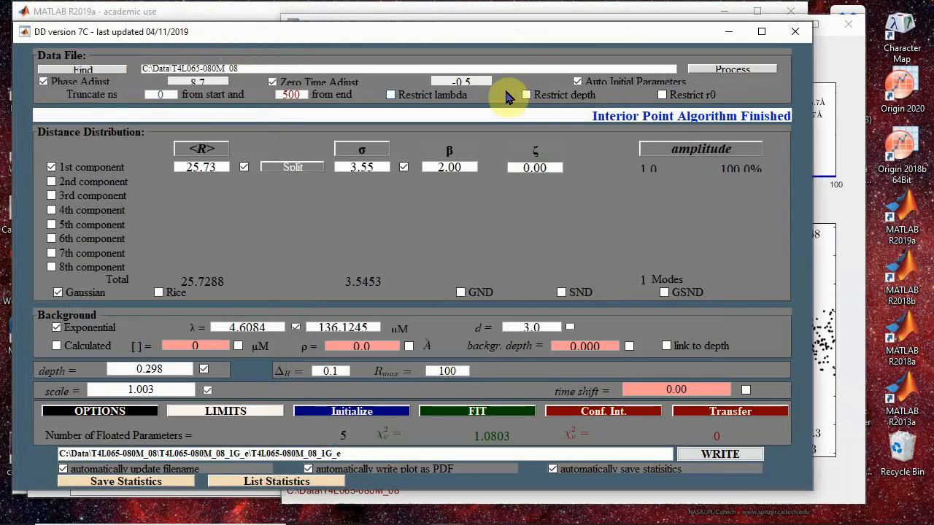
click(738, 459)
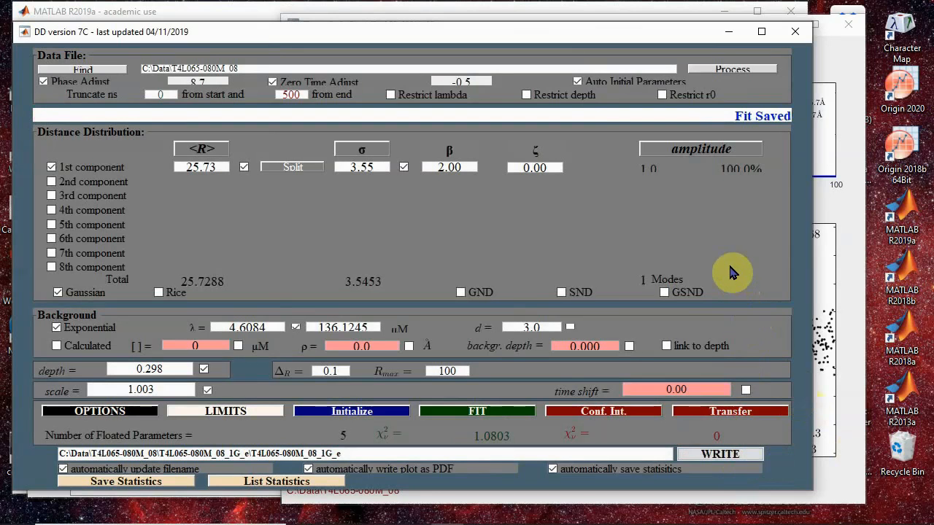
- Split the 1st component into two, and fit the resulting two-component Gaussian model
click(850, 247)
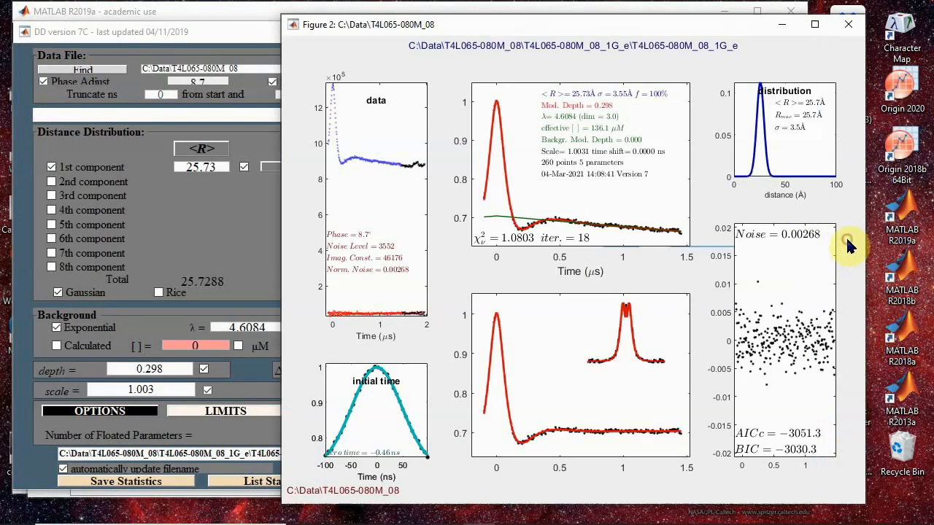
drag(590, 22, 647, 9)
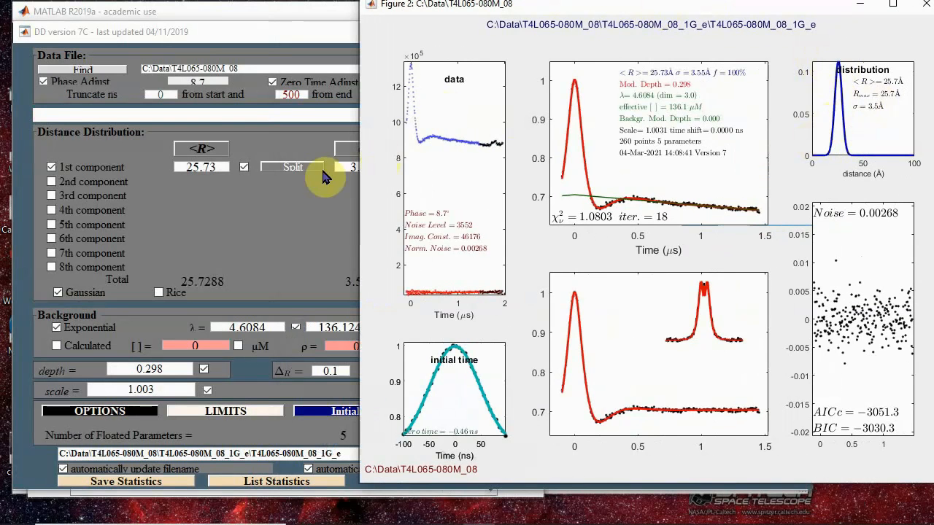
click(299, 167)
click(737, 69)
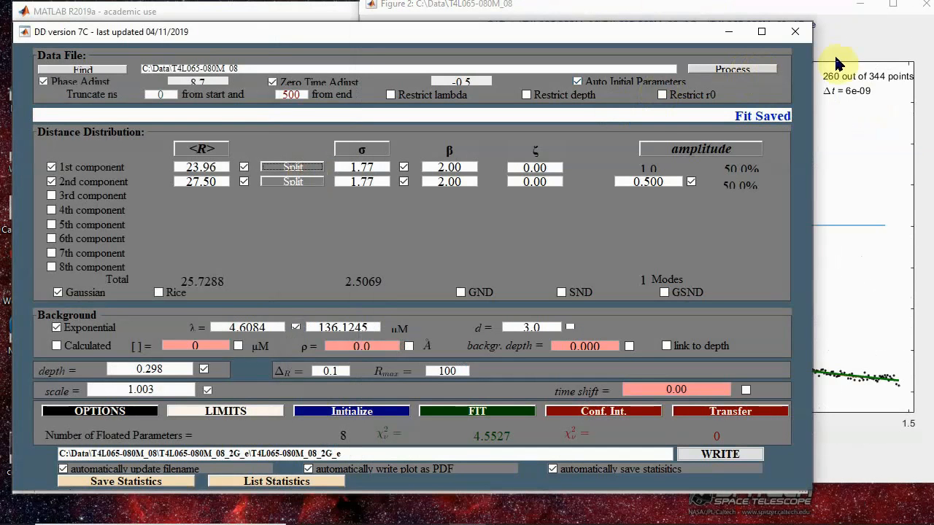
click(832, 12)
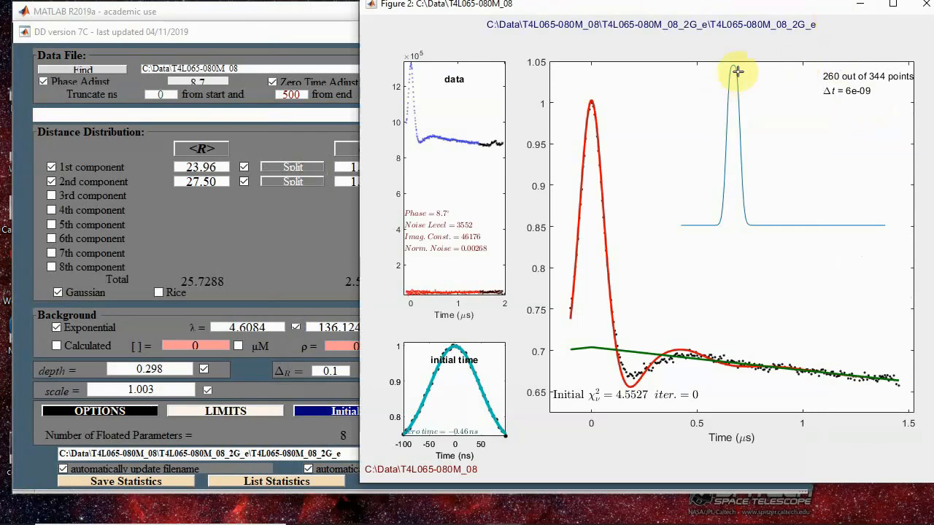
drag(661, 6, 830, 6)
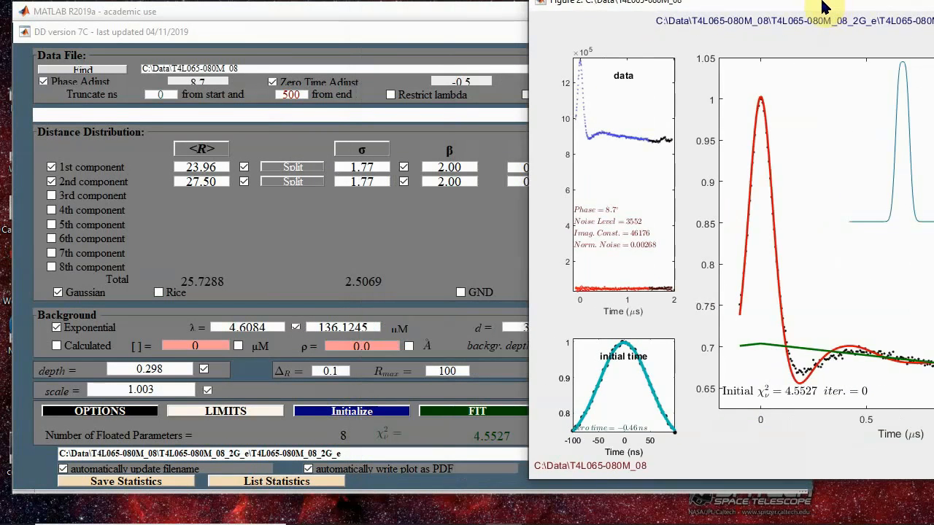
drag(817, 6, 742, 11)
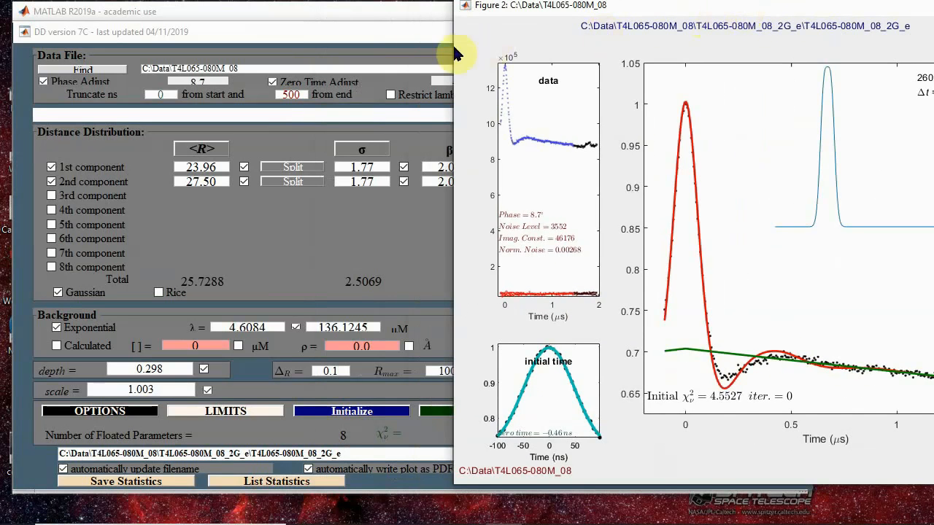
click(415, 42)
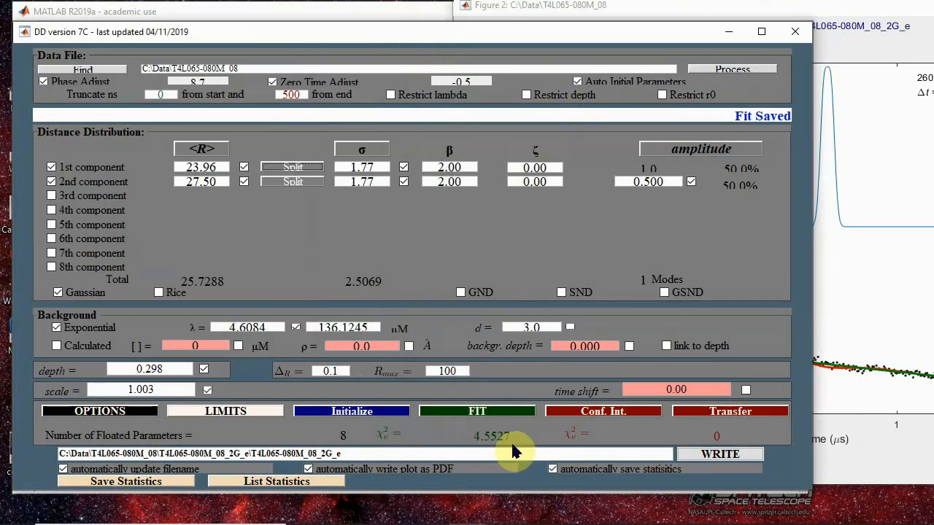
click(492, 413)
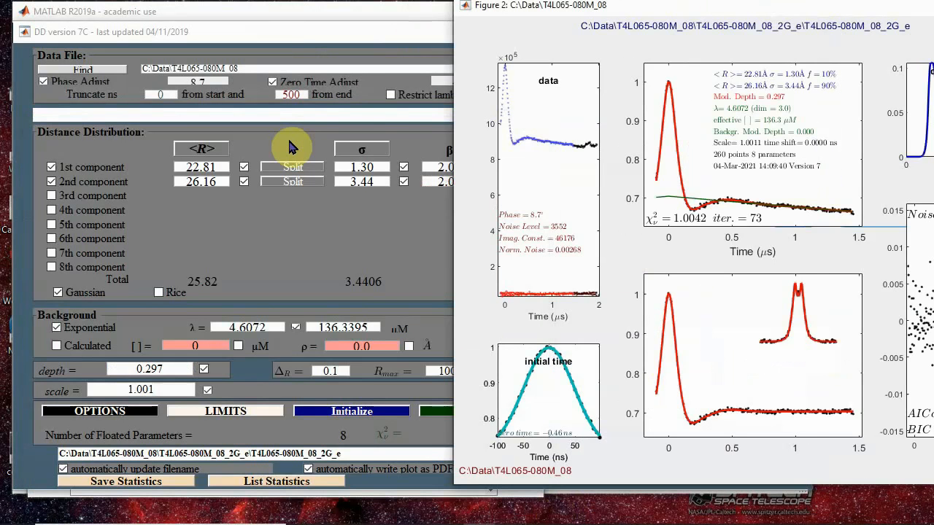
- List the fit statistics, widen the table to compare the AICc and BIC columns of the fits, and close the list
click(277, 33)
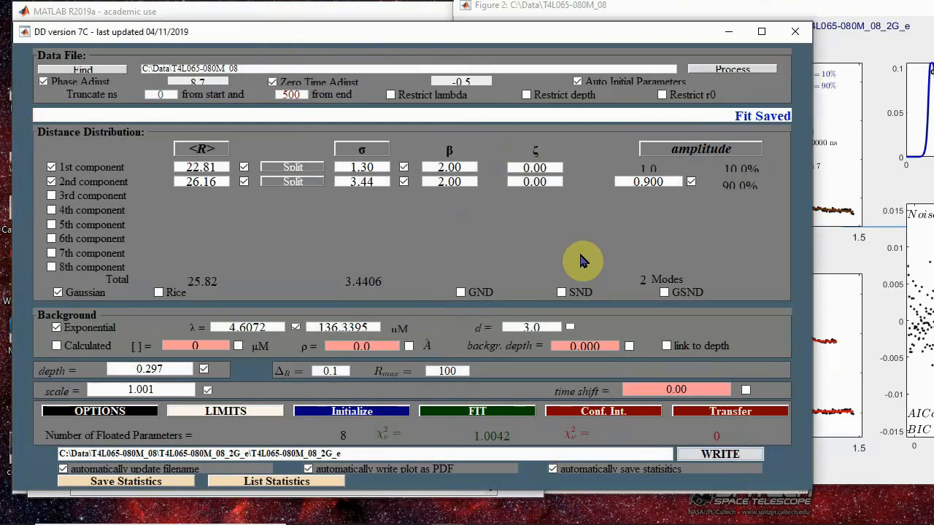
click(304, 483)
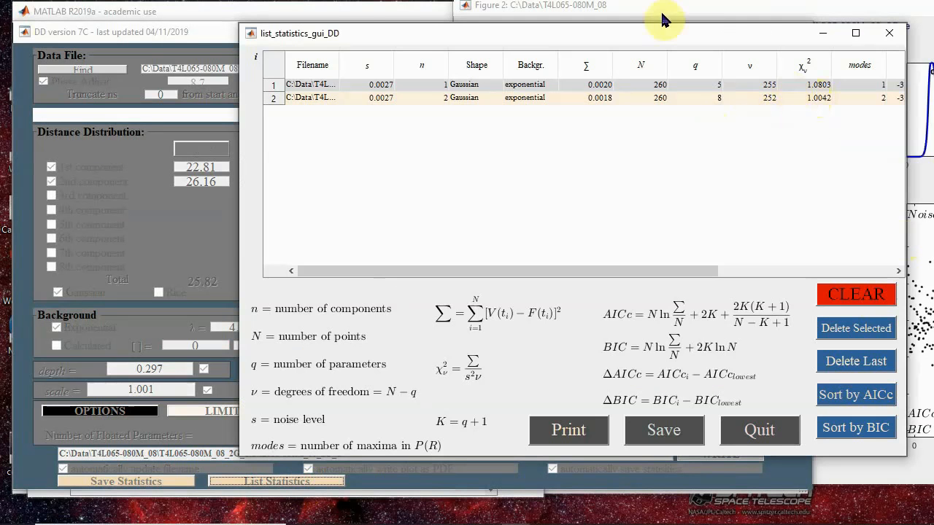
drag(654, 35, 450, 46)
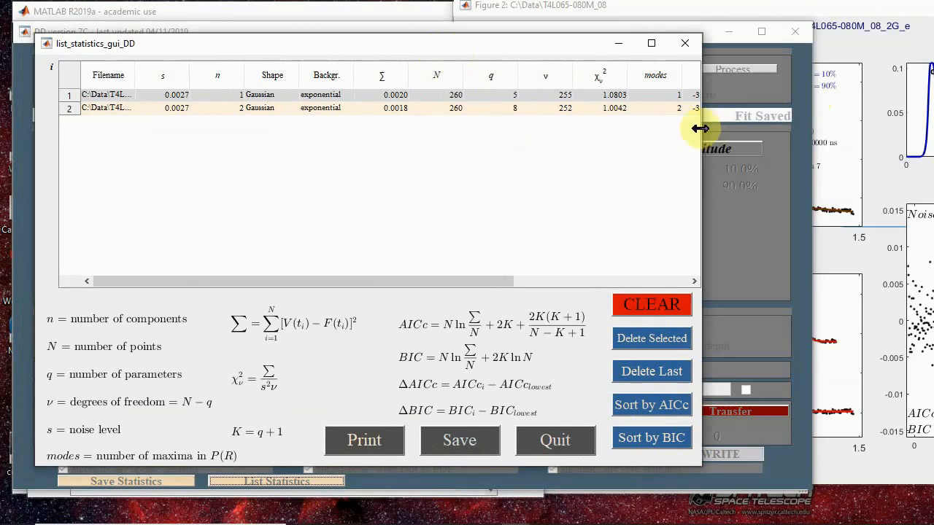
drag(704, 125, 857, 122)
drag(913, 114, 917, 116)
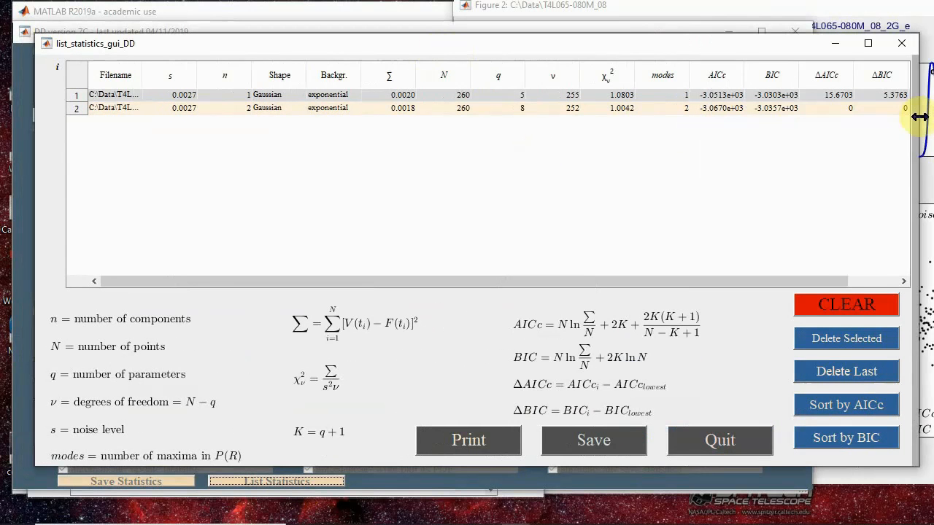
drag(711, 48, 693, 48)
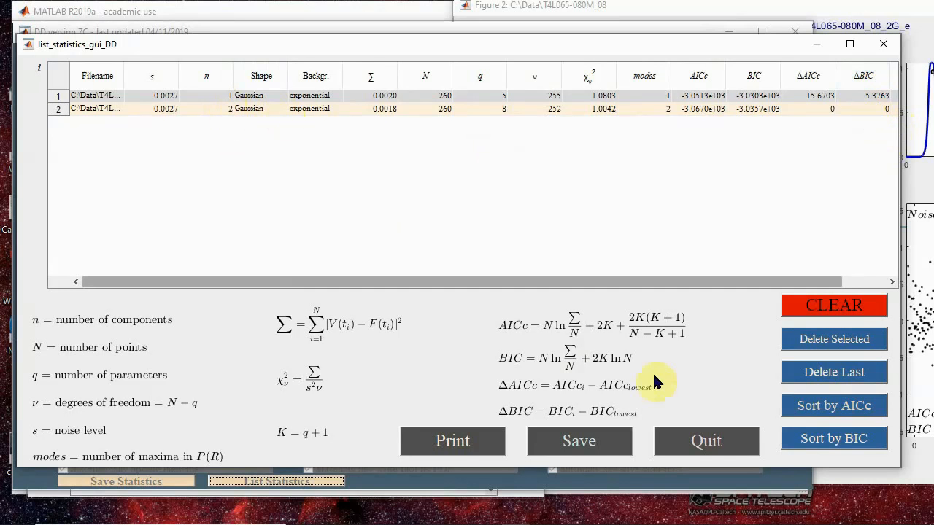
click(689, 442)
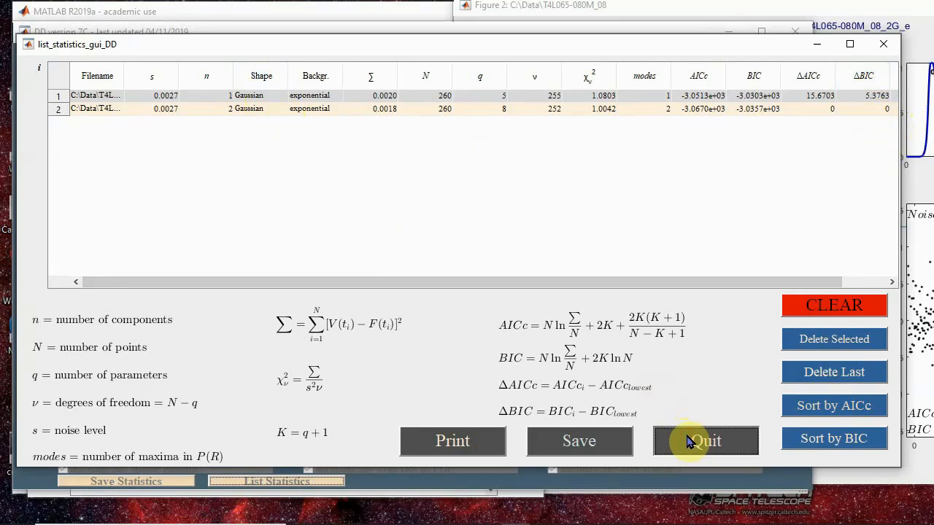
click(689, 442)
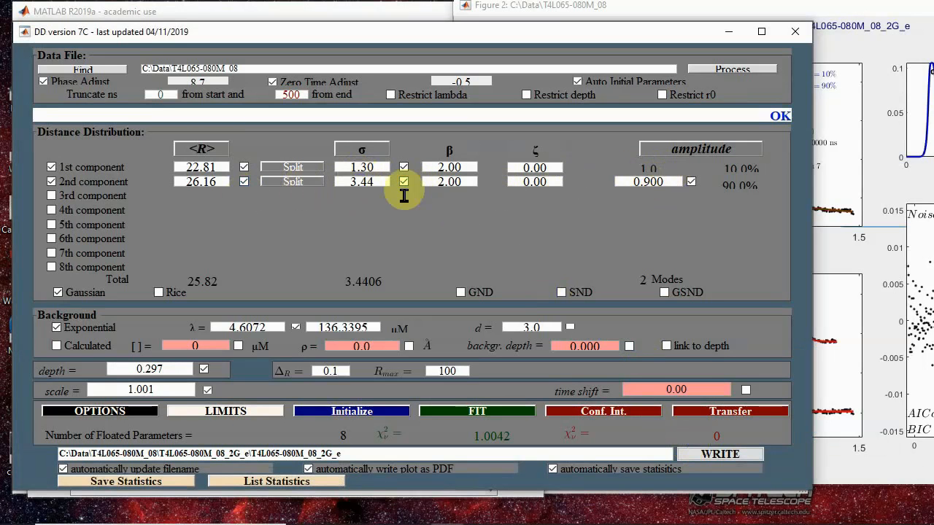
- Split the 2nd component into two, fit the resulting three-component Gaussian model, and view its full plot before minimizing Figure 2
click(306, 184)
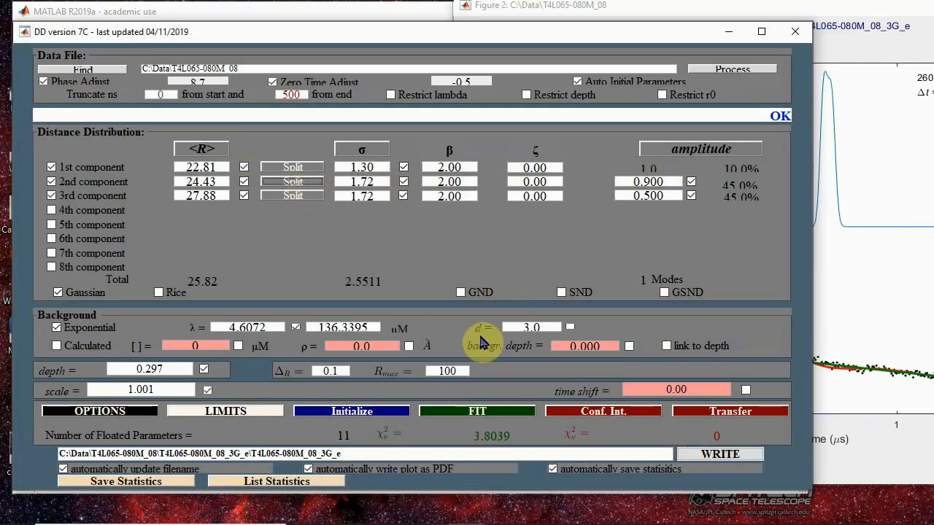
click(445, 410)
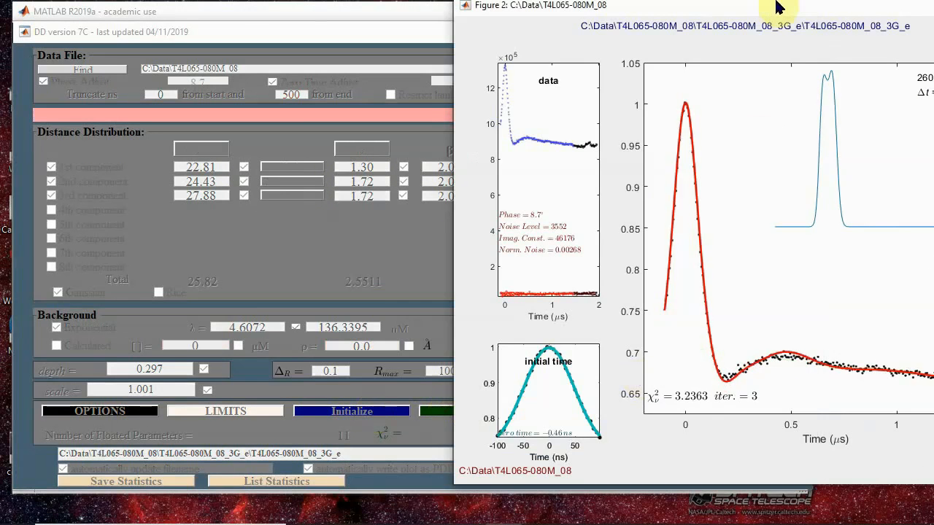
drag(775, 7, 485, 11)
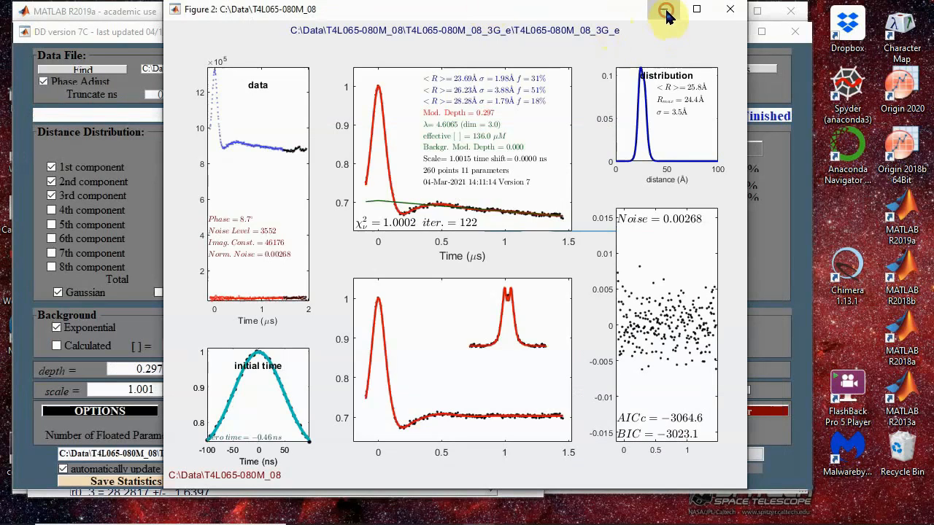
click(665, 11)
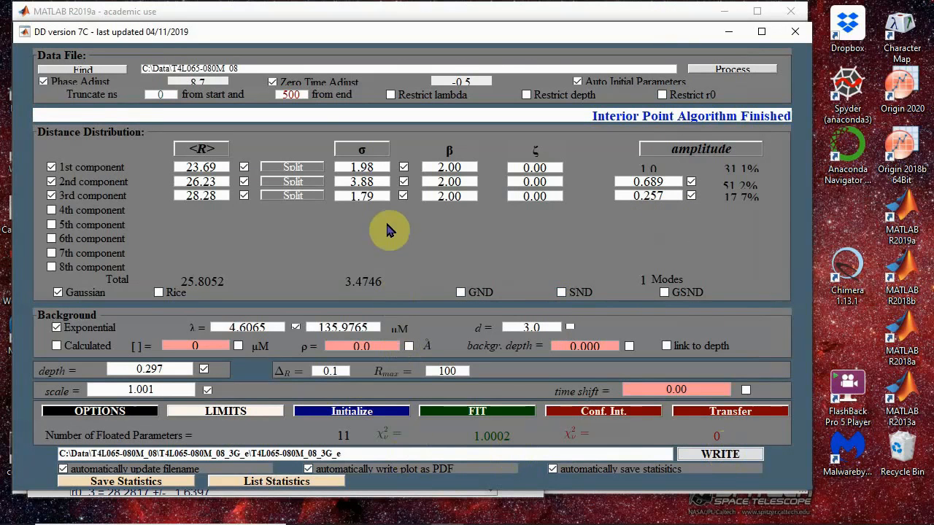
- List the statistics of the three fits, widen the table to compare their ΔAICc and ΔBIC, and close the list
click(319, 483)
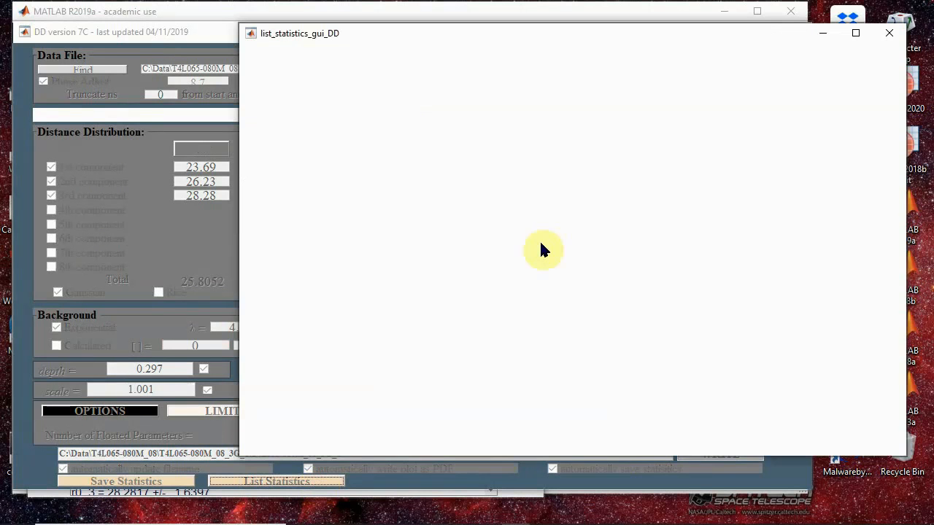
drag(582, 271, 832, 241)
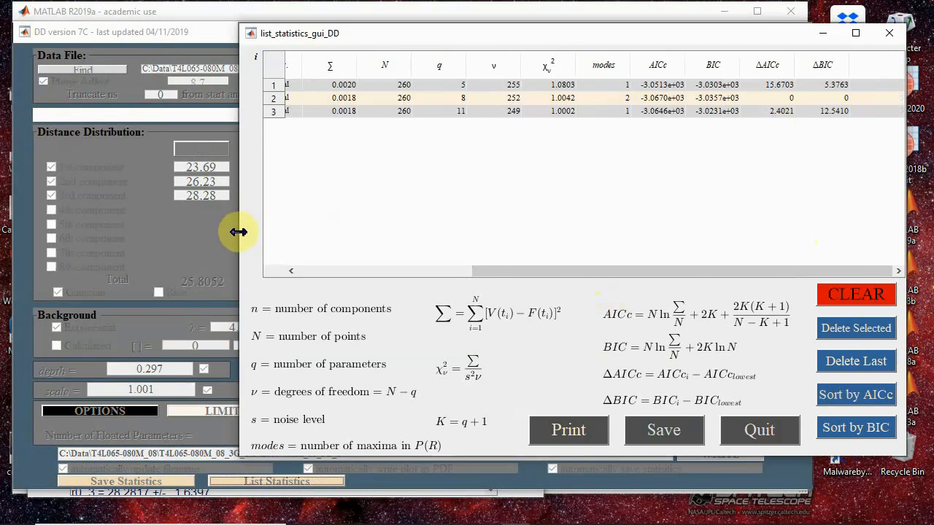
drag(238, 231, 37, 209)
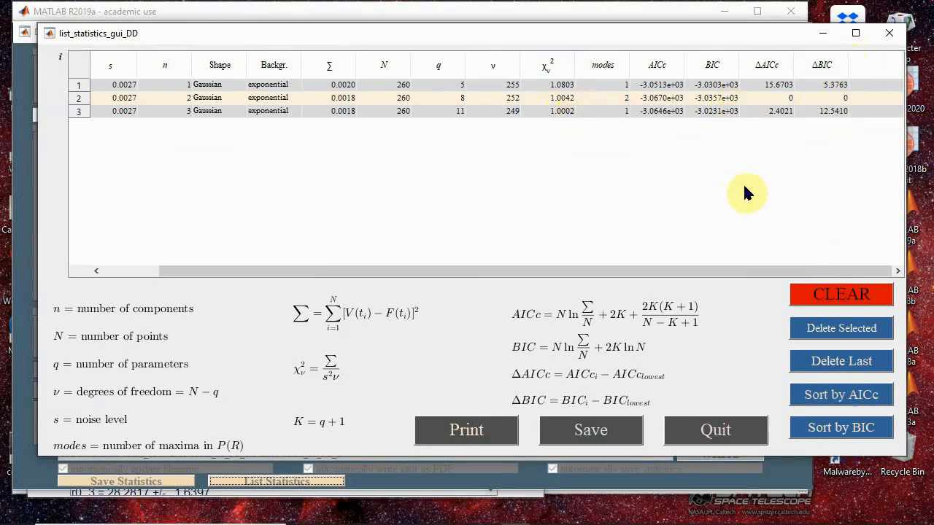
click(738, 436)
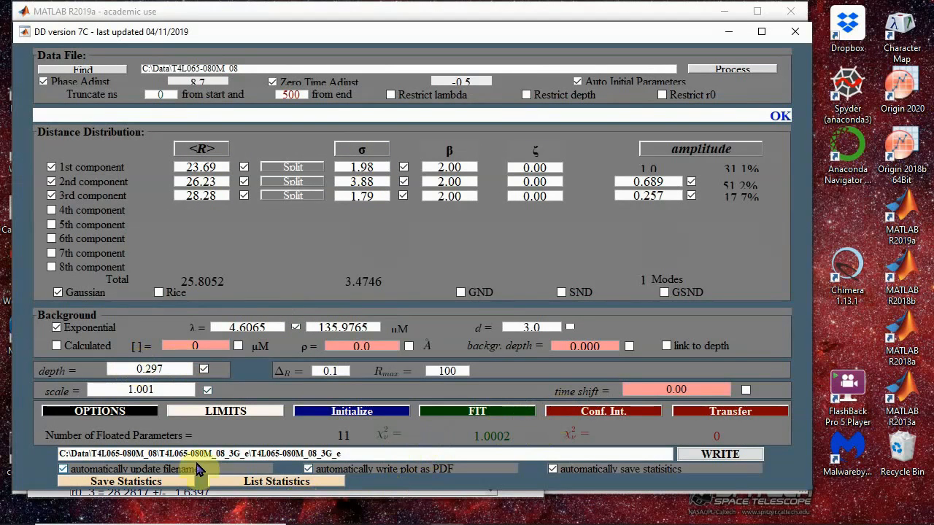
- Look at the interior-point fitting options and the parameters' lower and upper limits, closing each window without changes
click(126, 415)
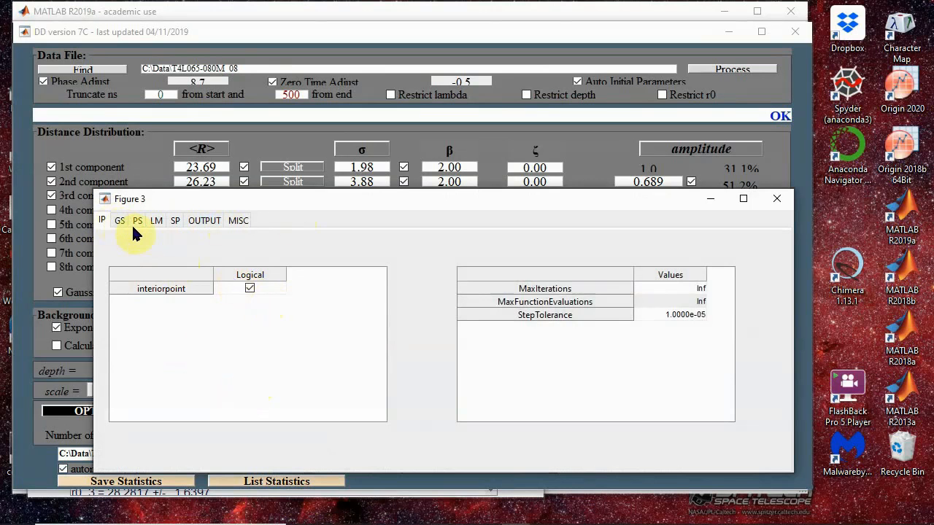
click(778, 203)
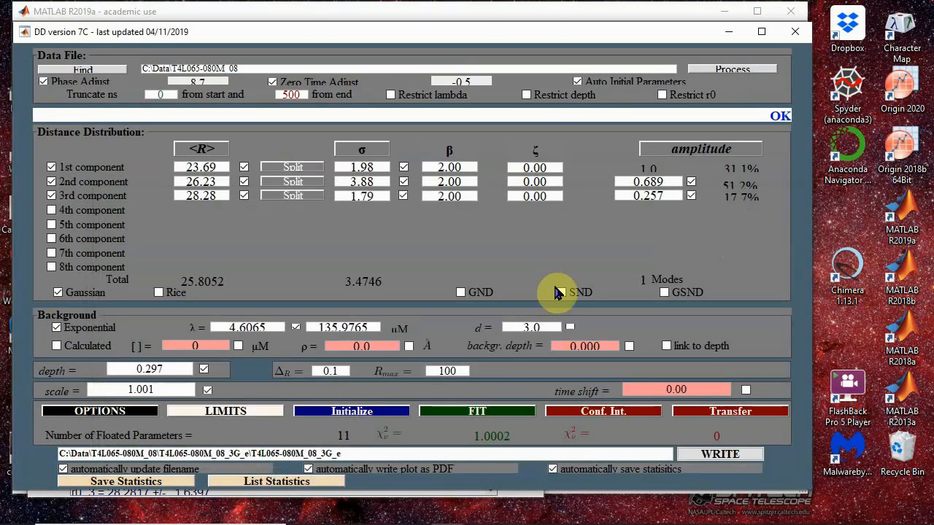
click(246, 412)
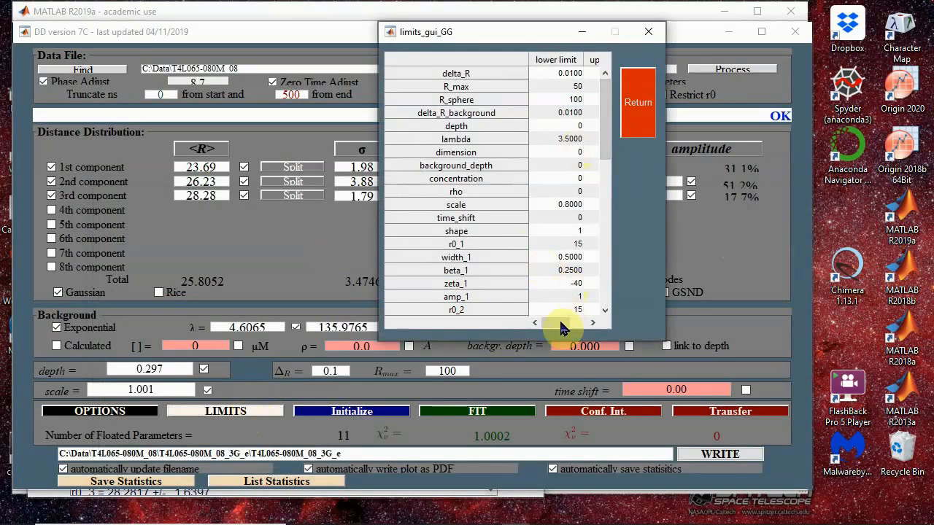
drag(558, 322, 583, 322)
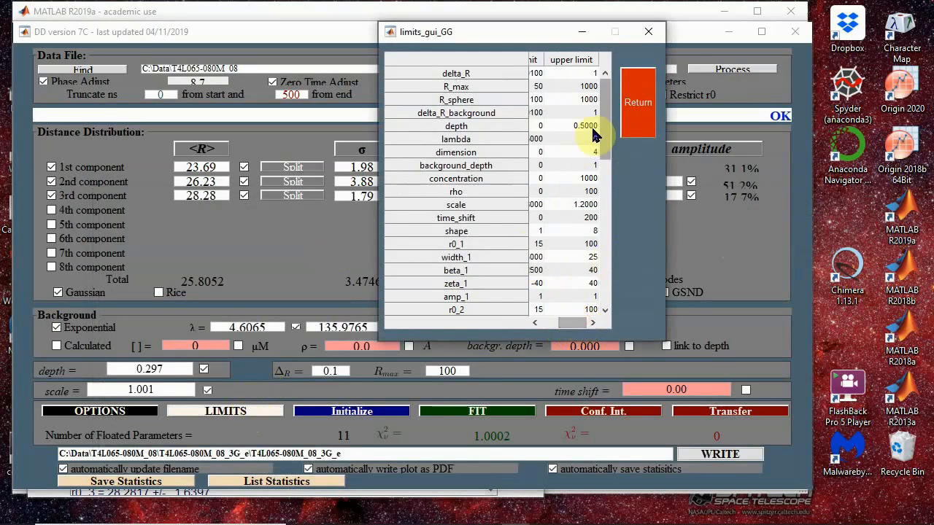
mouse_move(607, 126)
mouse_down()
mouse_move(617, 258)
mouse_move(605, 119)
mouse_up()
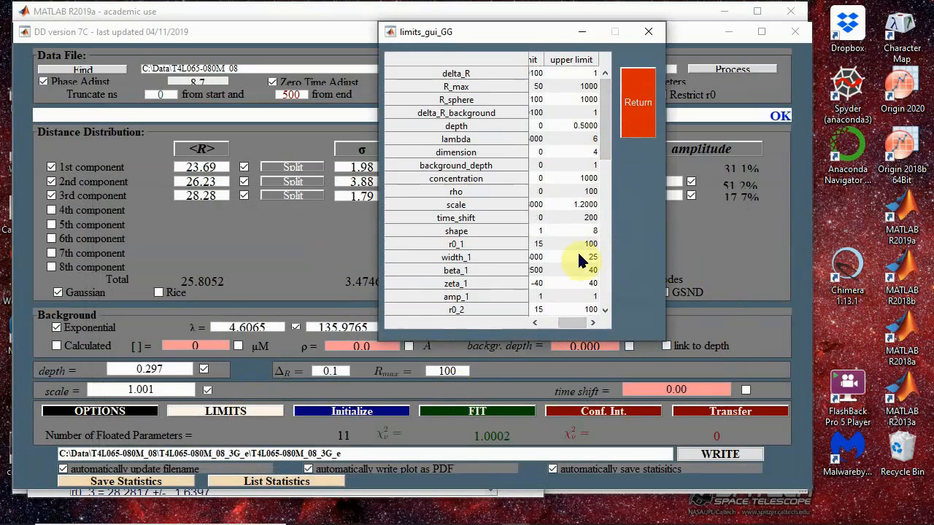
click(656, 38)
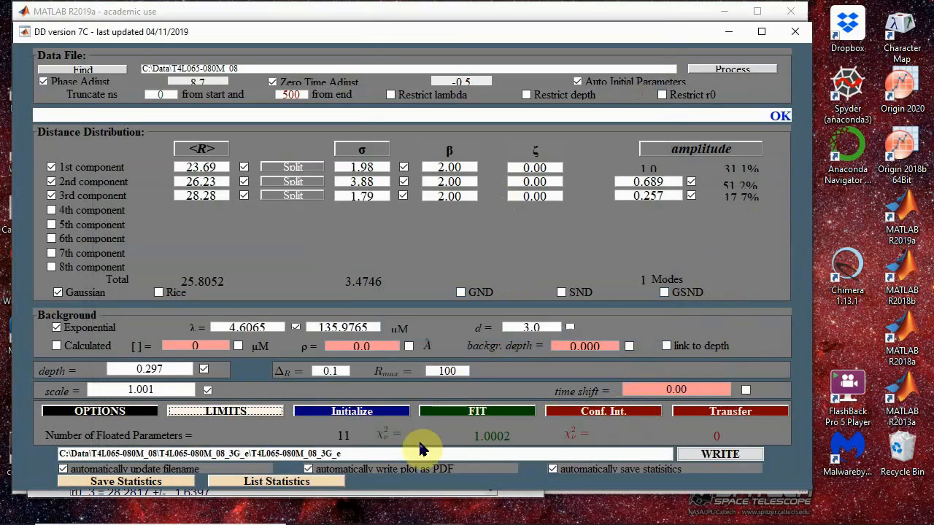
- Reopen the fit statistics list, widen it to show the filename through AICc and BIC columns, and close it
click(331, 483)
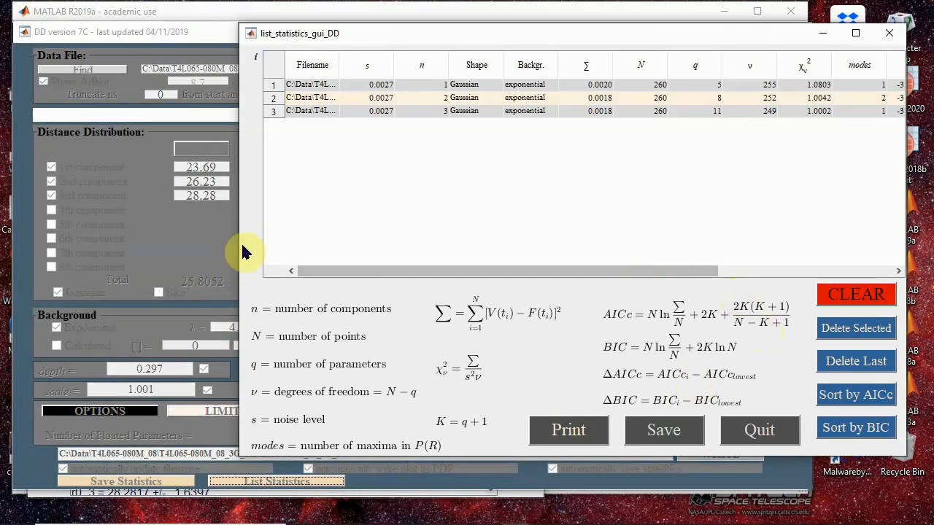
drag(238, 248, 53, 247)
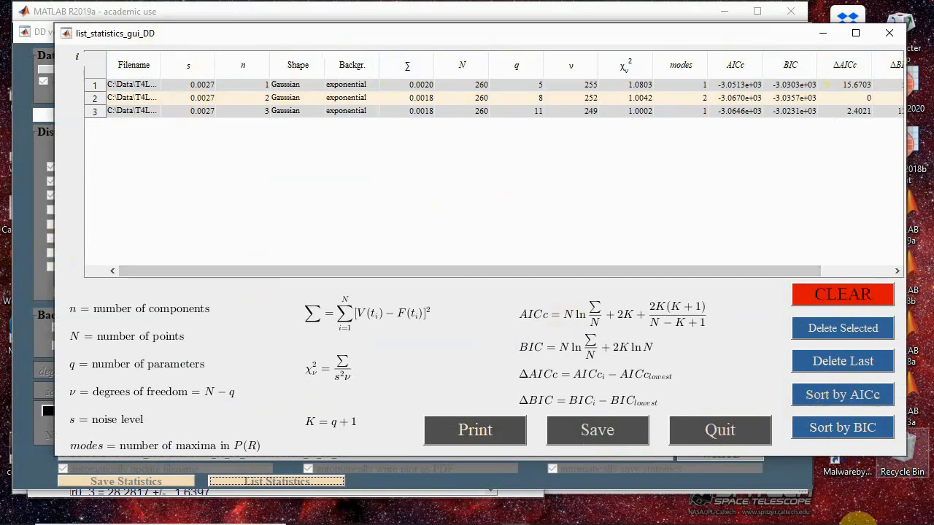
click(756, 435)
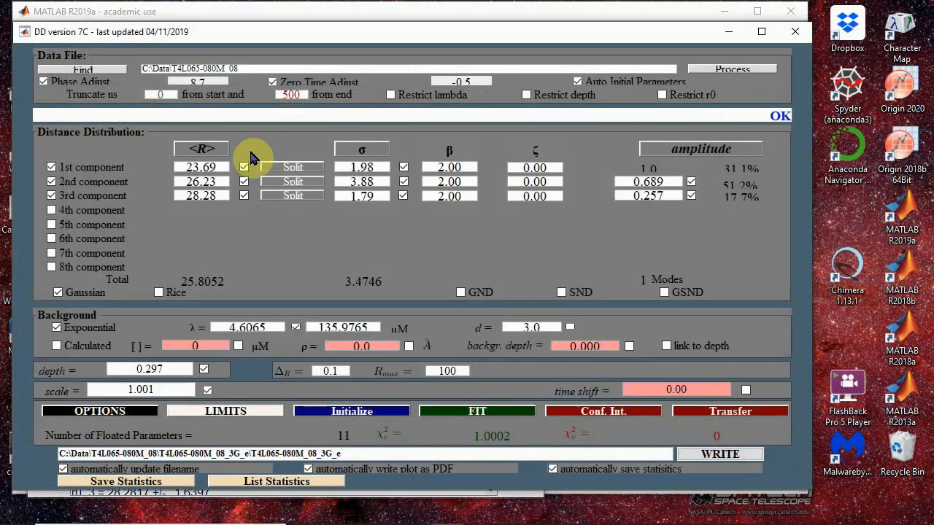
- Sort the three components by <R>, by σ, and finally by amplitude
click(199, 150)
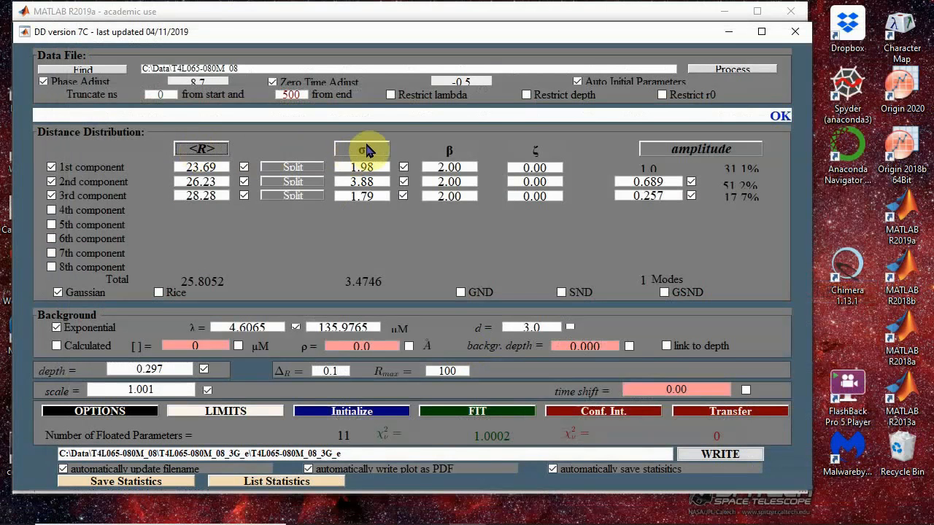
click(370, 149)
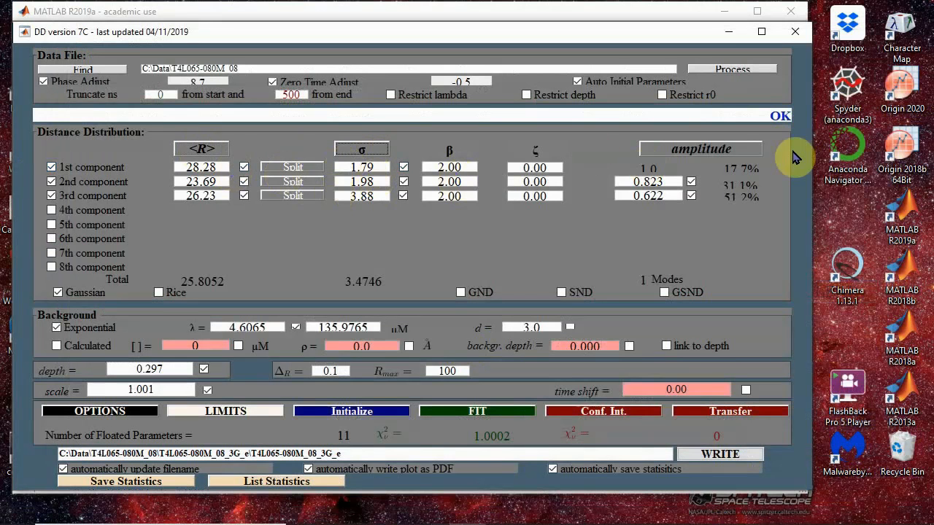
click(726, 151)
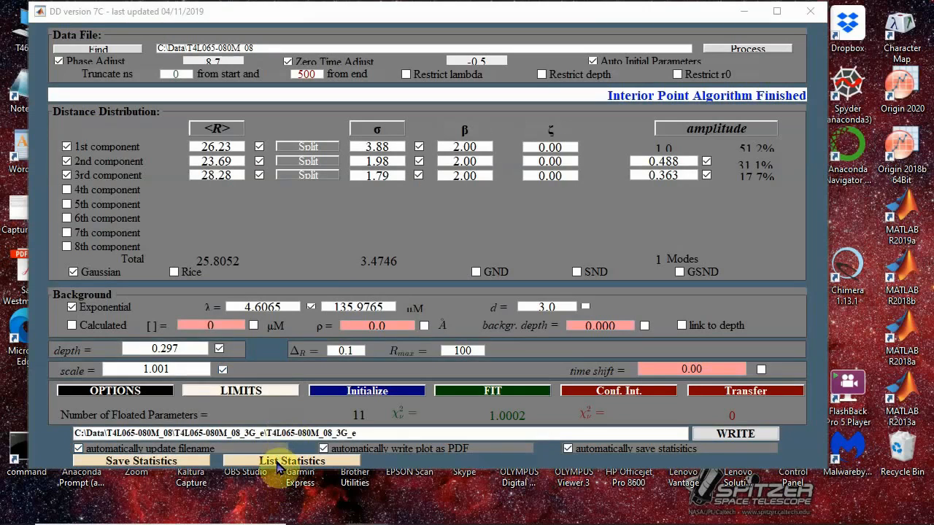
- List the fit statistics in a repositioned, wider window, examine all columns from filename to ΔBIC, and close the list
click(278, 464)
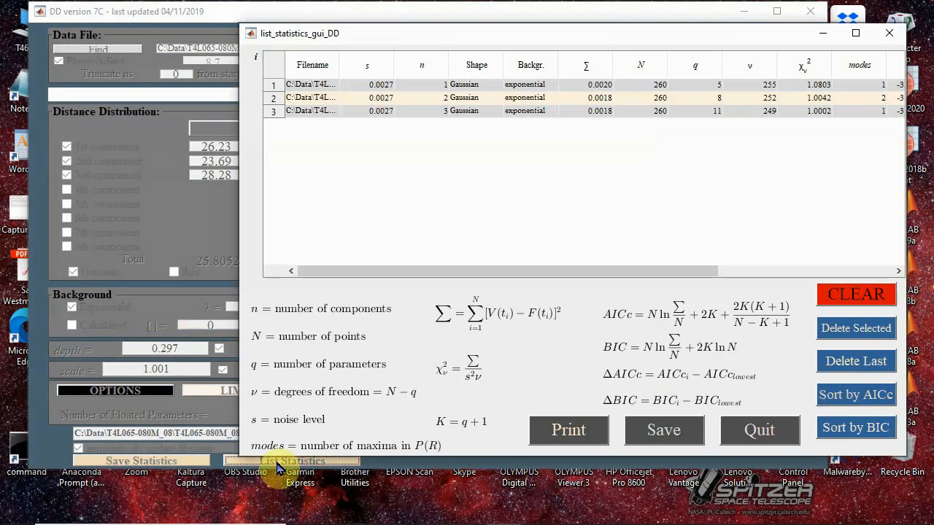
drag(745, 35, 533, 35)
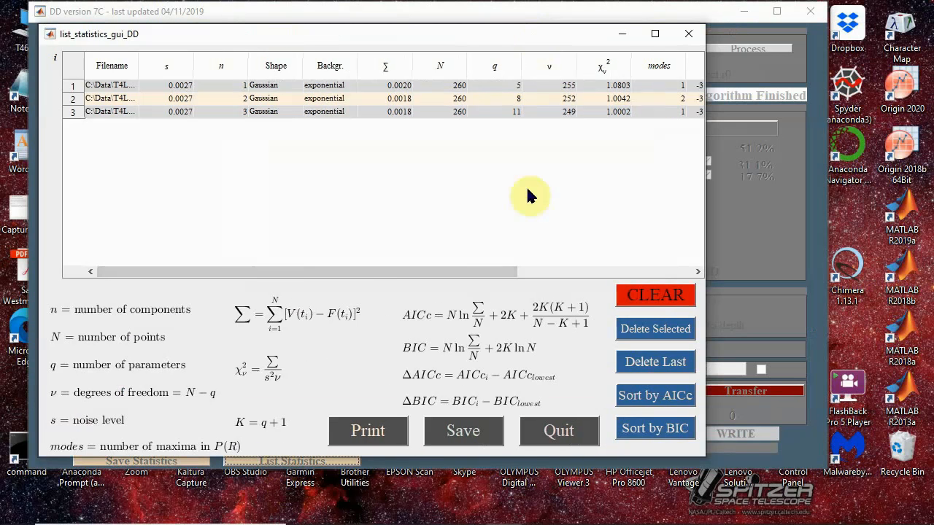
drag(705, 113, 931, 124)
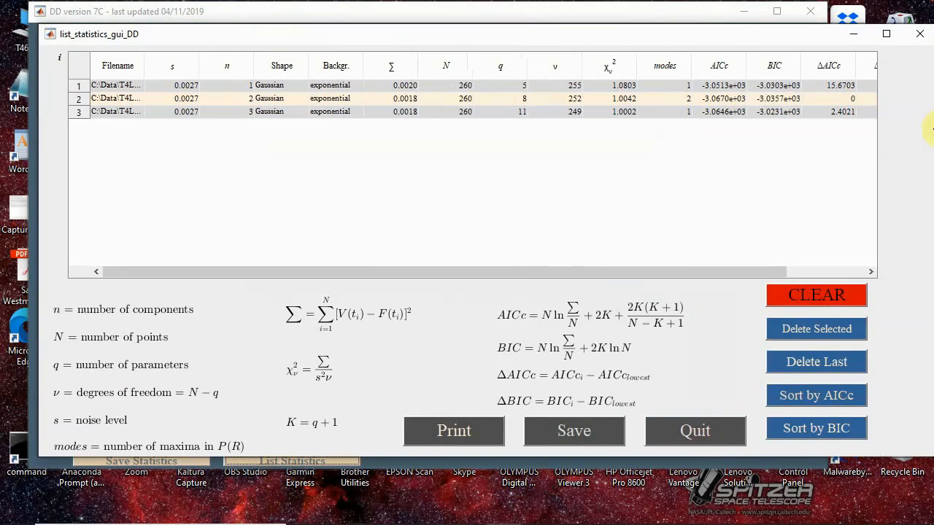
drag(804, 268, 855, 261)
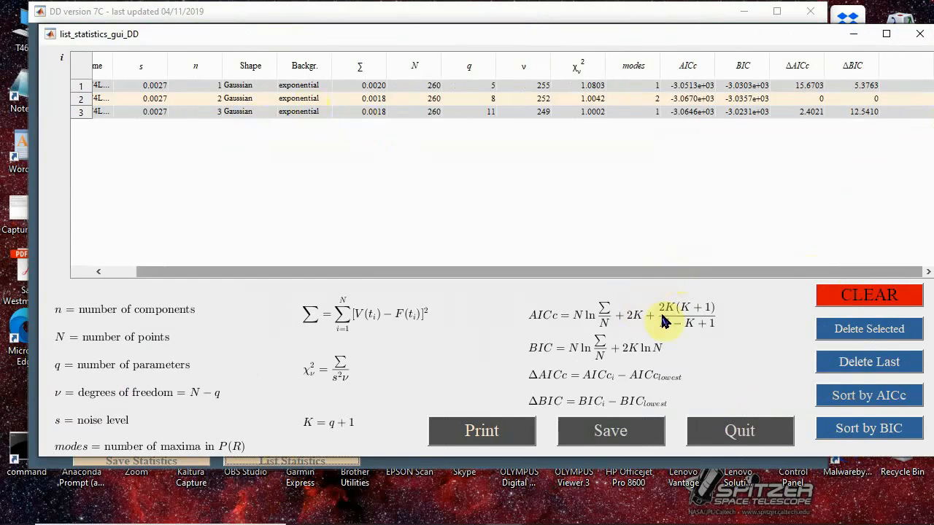
drag(500, 270, 298, 282)
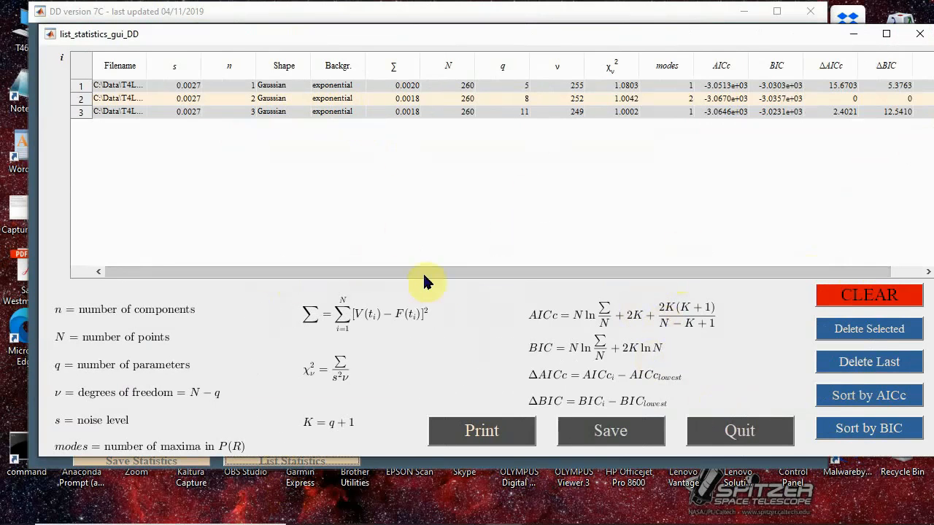
drag(438, 271, 753, 248)
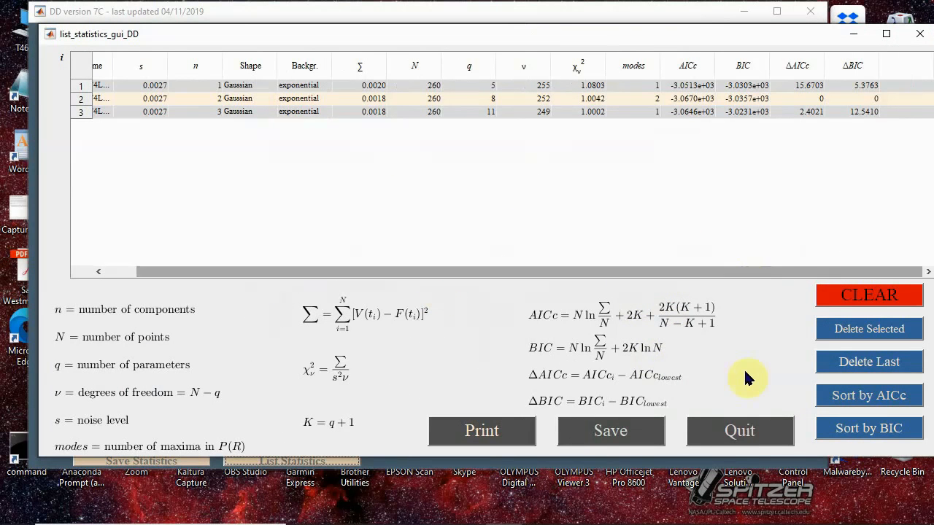
click(751, 441)
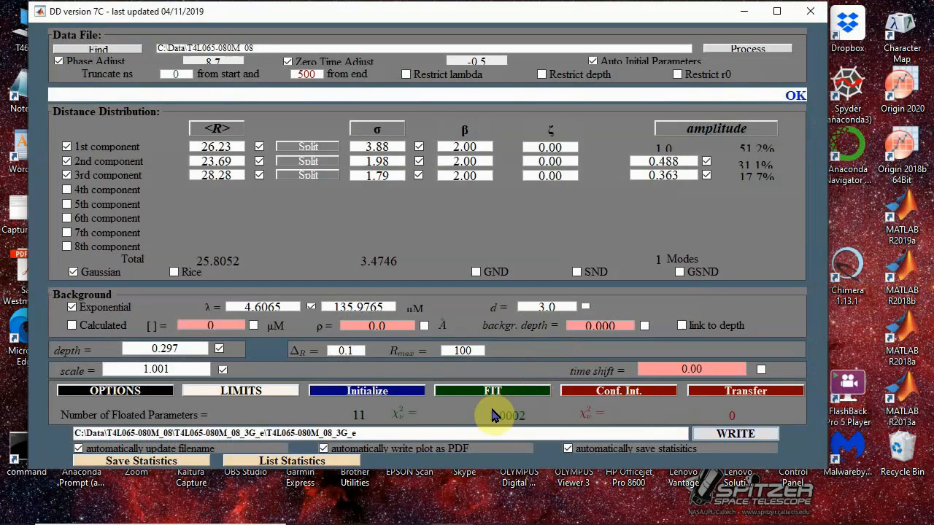
- Bring up the fit statistics again, check the ΔAICc and ΔBIC of the three models, and quit the list
click(145, 395)
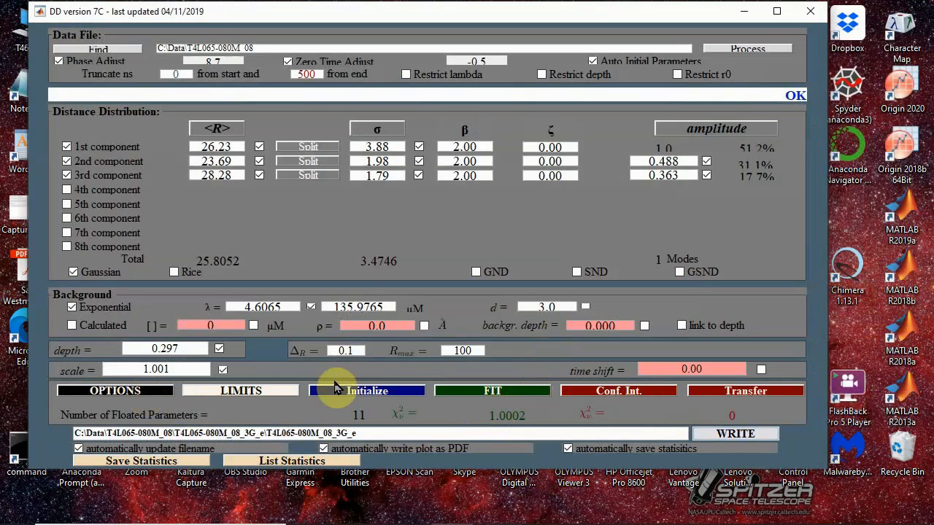
click(334, 461)
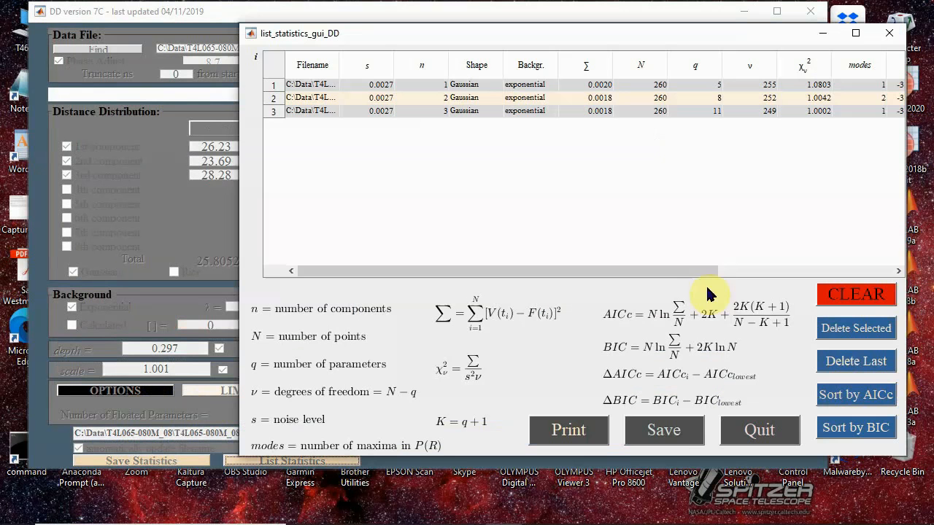
drag(624, 272, 761, 271)
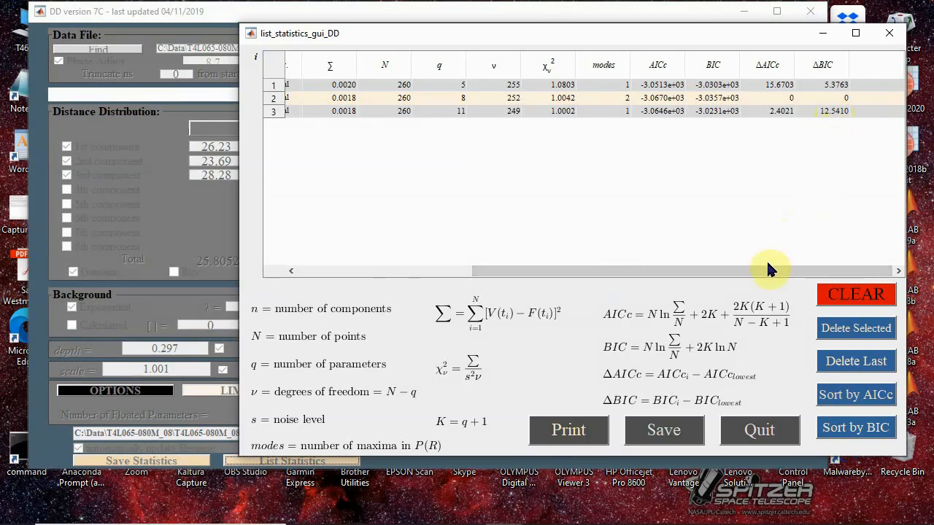
drag(765, 270, 562, 271)
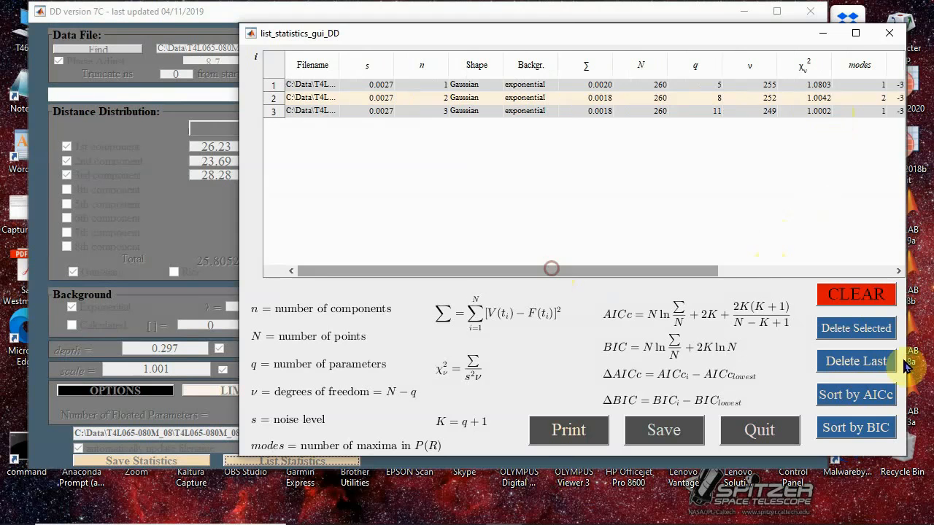
click(759, 430)
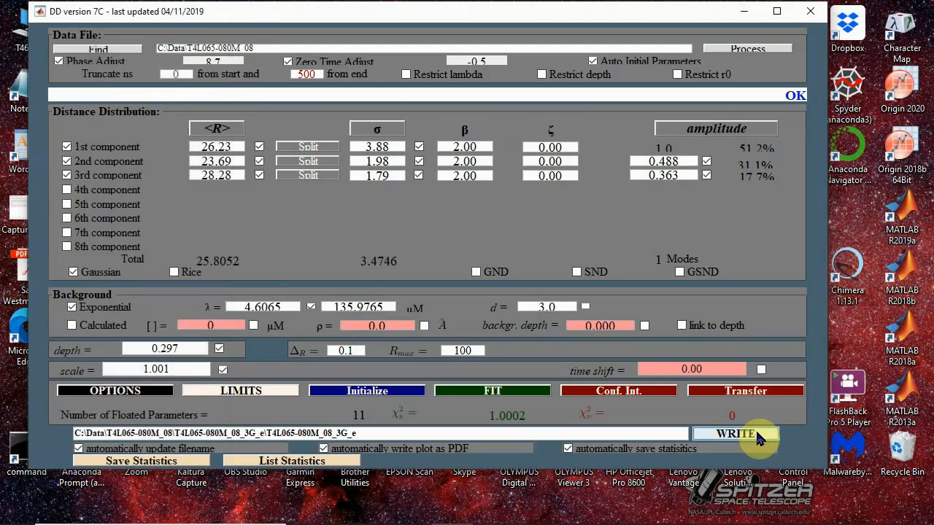
- Enable the globalsearch algorithm in the fitting options
click(116, 392)
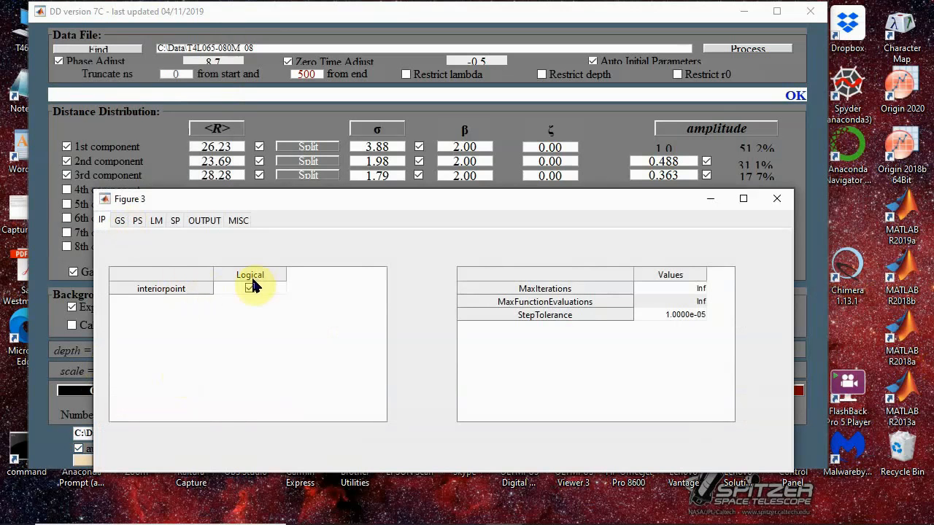
click(119, 219)
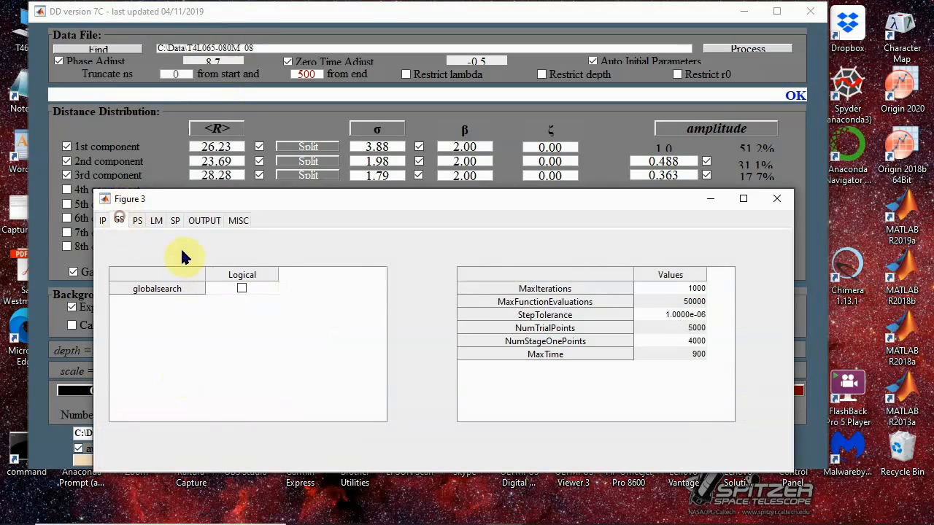
click(241, 289)
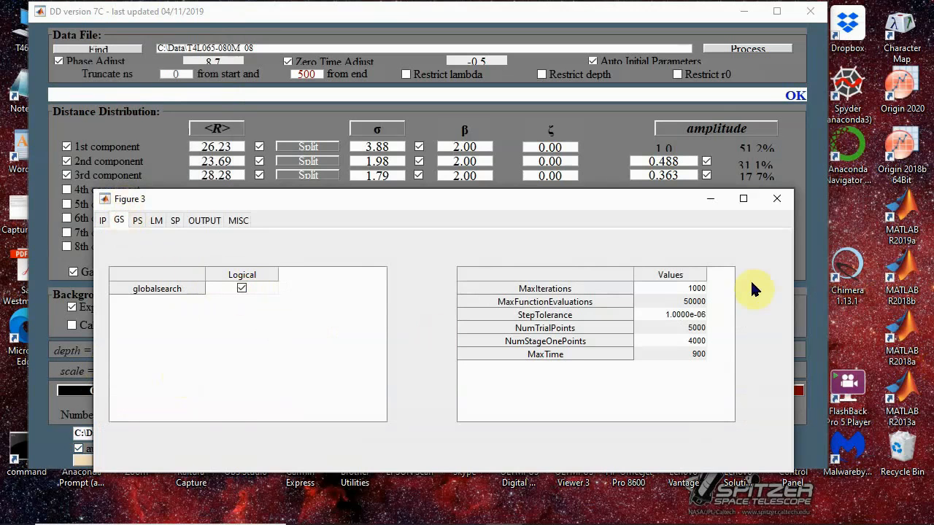
- Run the three-component fit with the global search, stop the solver early, and minimize the resulting fit figure
click(777, 200)
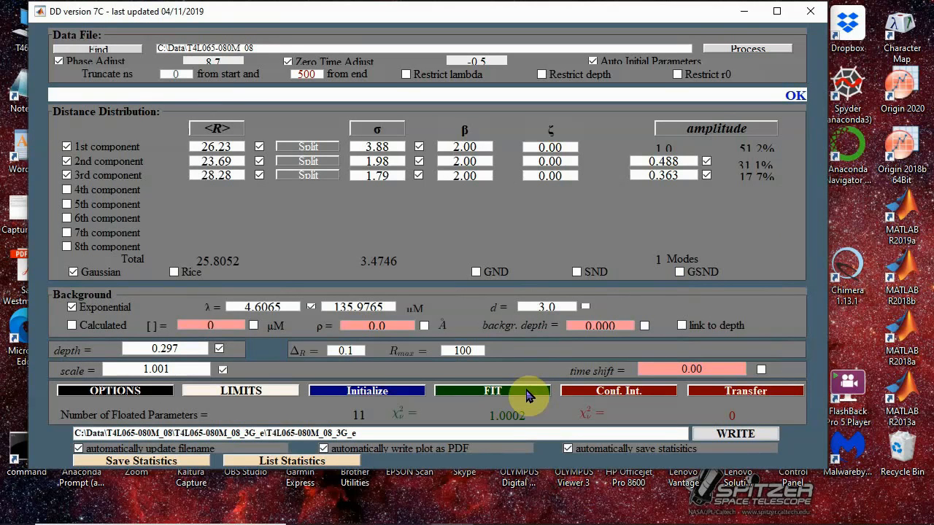
click(520, 394)
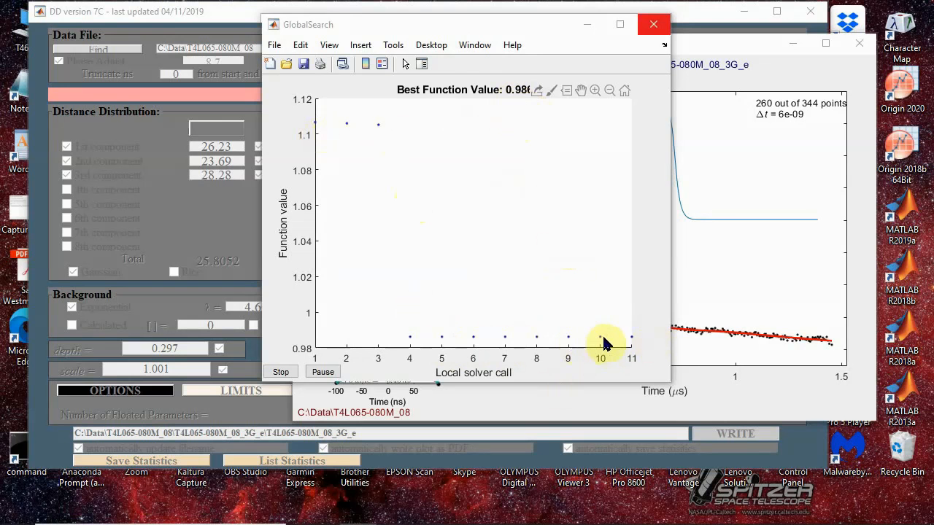
click(282, 373)
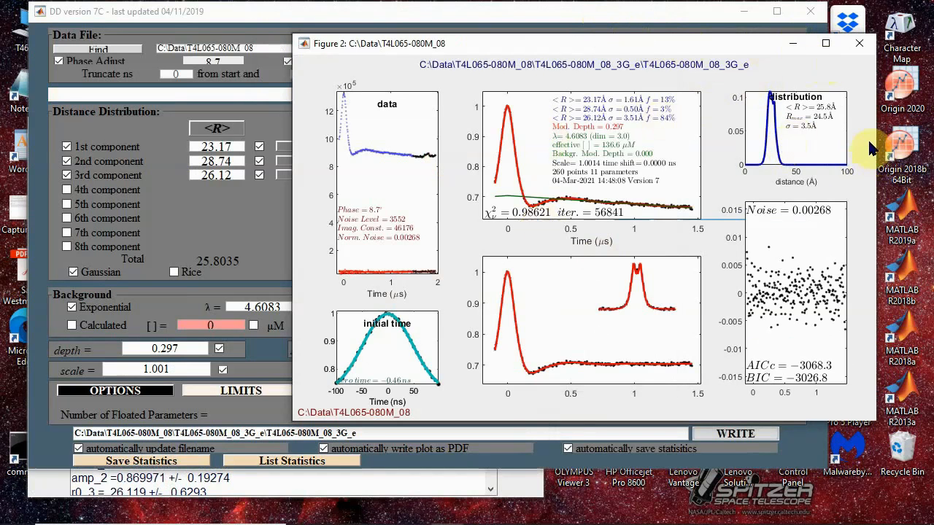
click(793, 43)
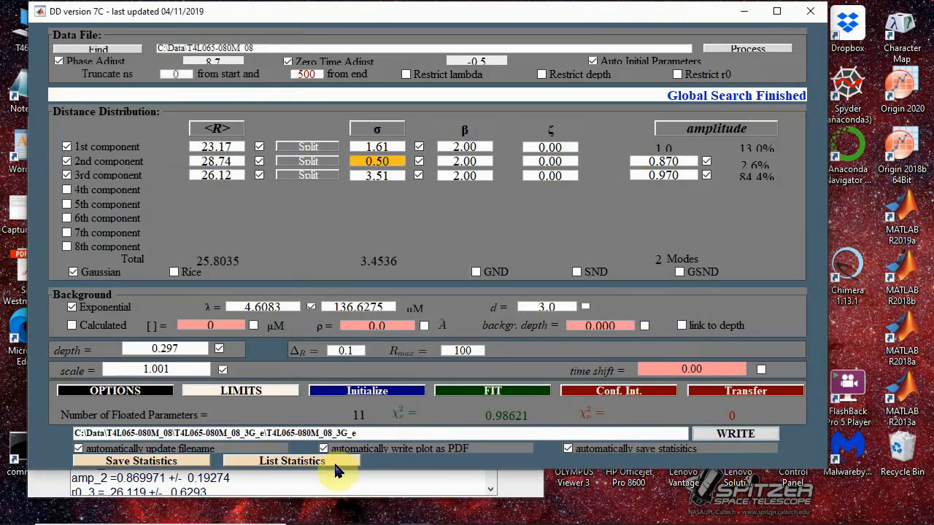
- List the fit statistics, compare ΔAICc and ΔBIC of the global search fit with the earlier models, and quit the list
click(297, 467)
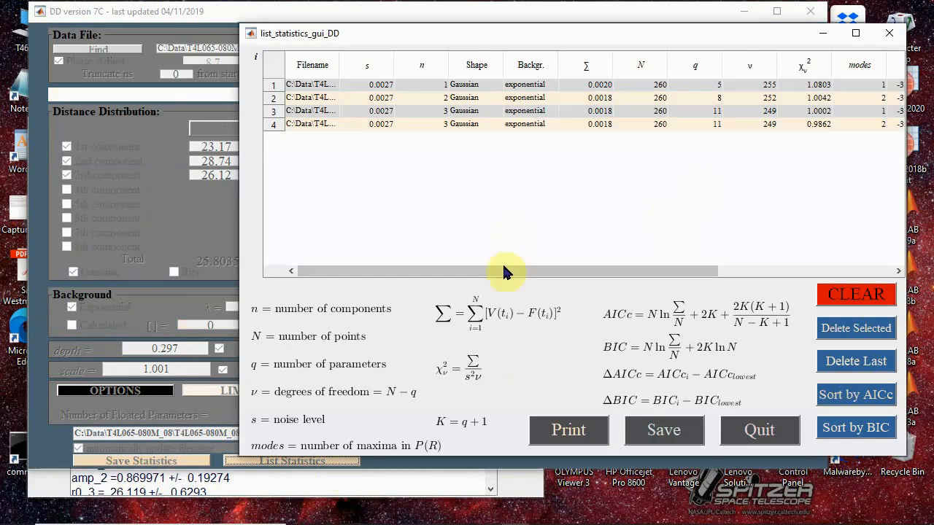
drag(503, 267, 790, 255)
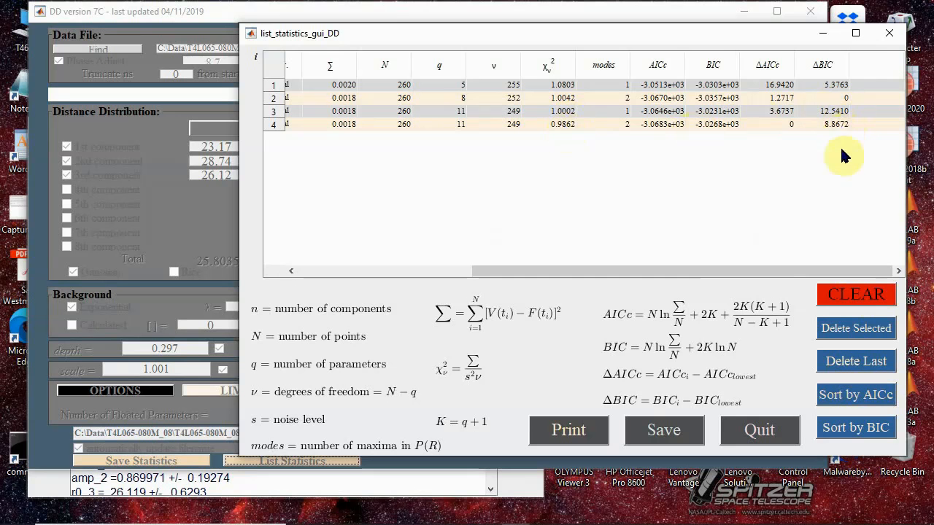
click(779, 429)
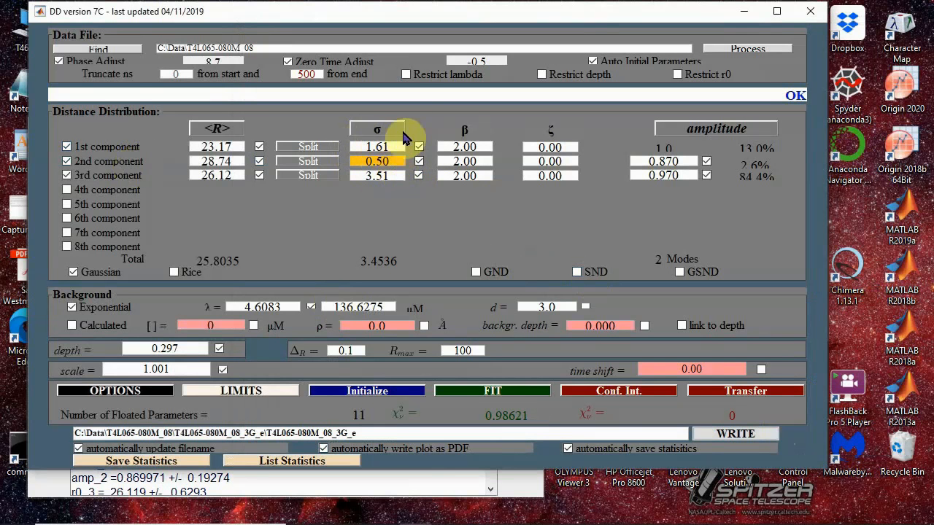
- Uncover the confidence bands window, examine the distance distribution and parameter uncertainties, and return to the main DD window
drag(368, 17, 490, 7)
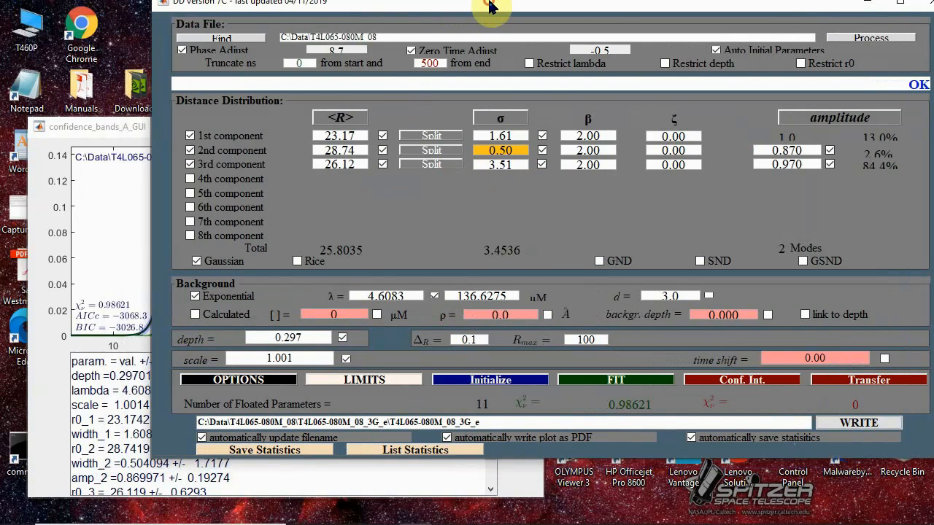
click(132, 126)
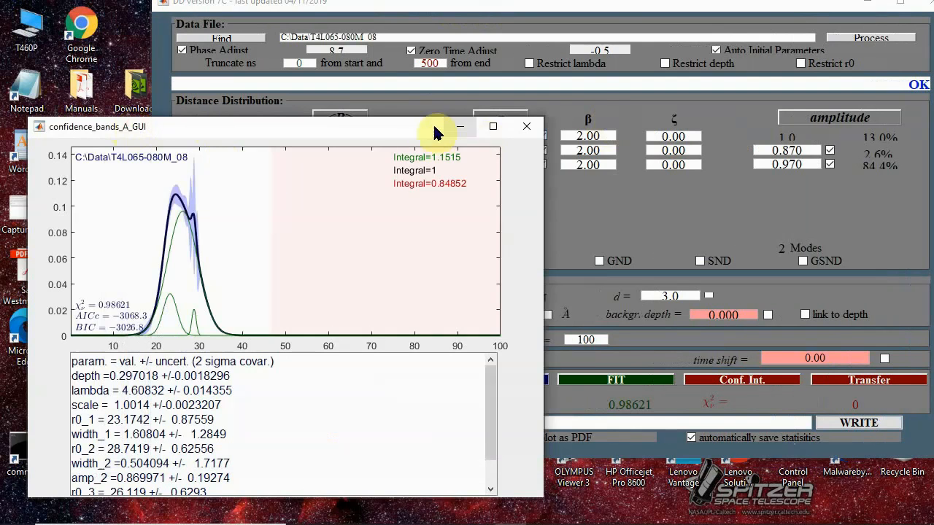
drag(388, 129, 428, 46)
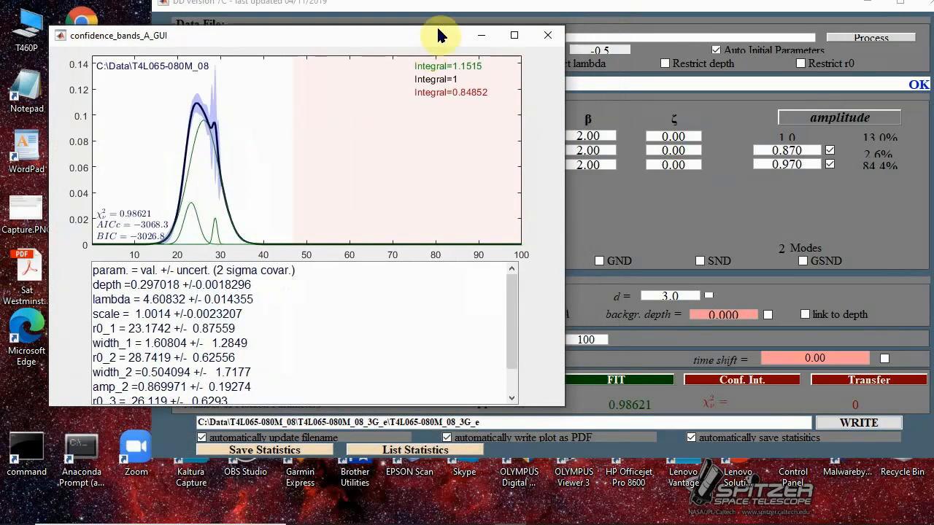
click(651, 51)
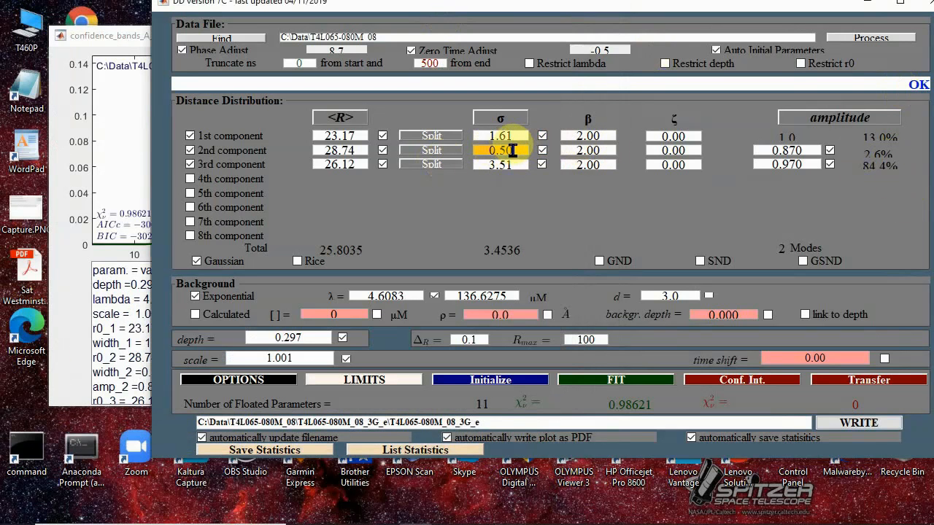
- Set the lower limit of width_2 to 0.05 in the parameter limits and reinitialize the fit
click(347, 380)
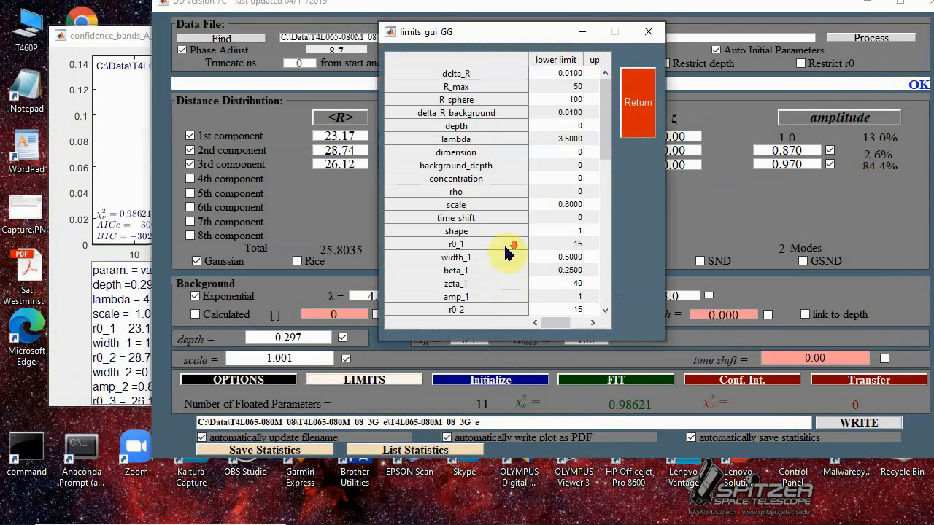
click(602, 136)
drag(602, 153, 594, 183)
drag(557, 330, 568, 330)
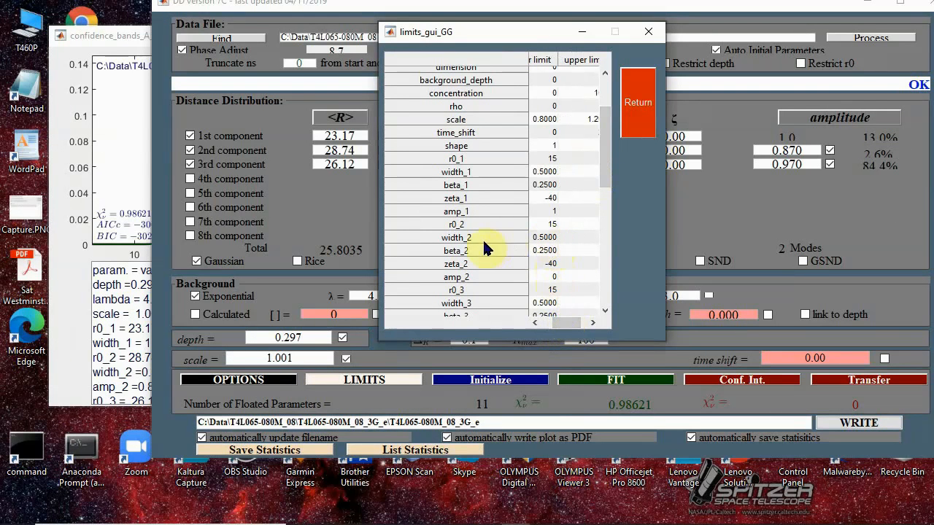
double_click(554, 237)
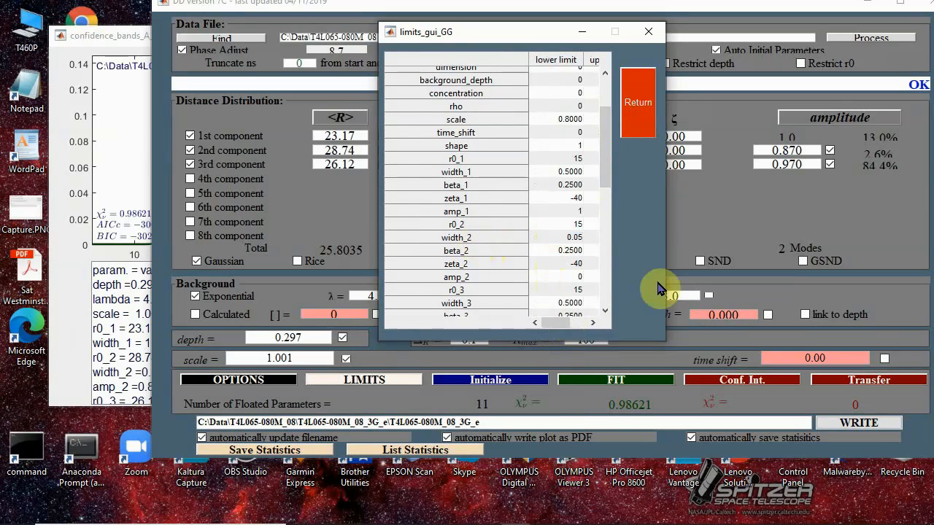
click(648, 120)
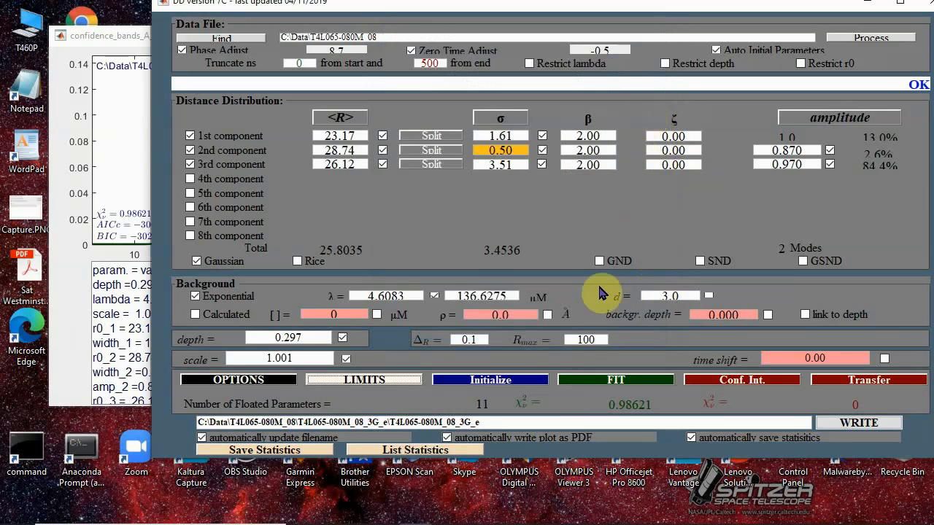
click(511, 386)
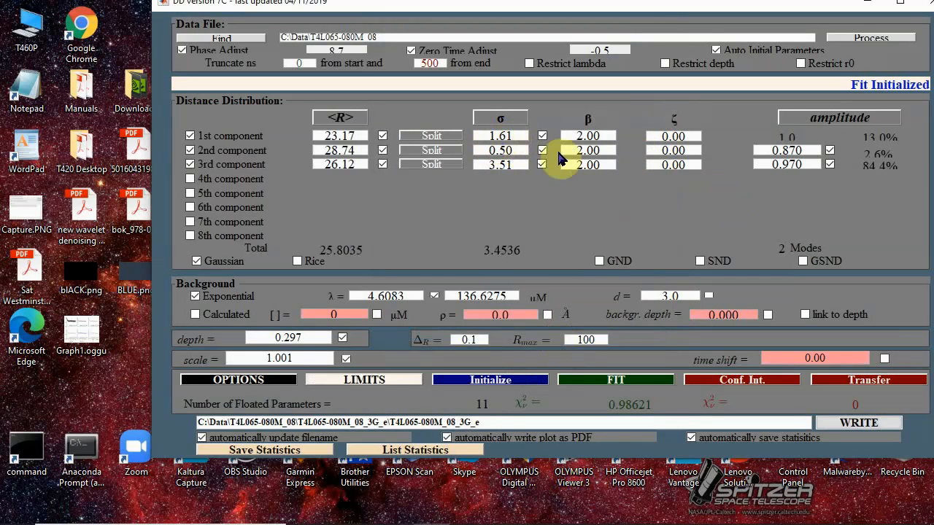
- Enable the interiorpoint algorithm in the fitting options and close the options window
click(244, 379)
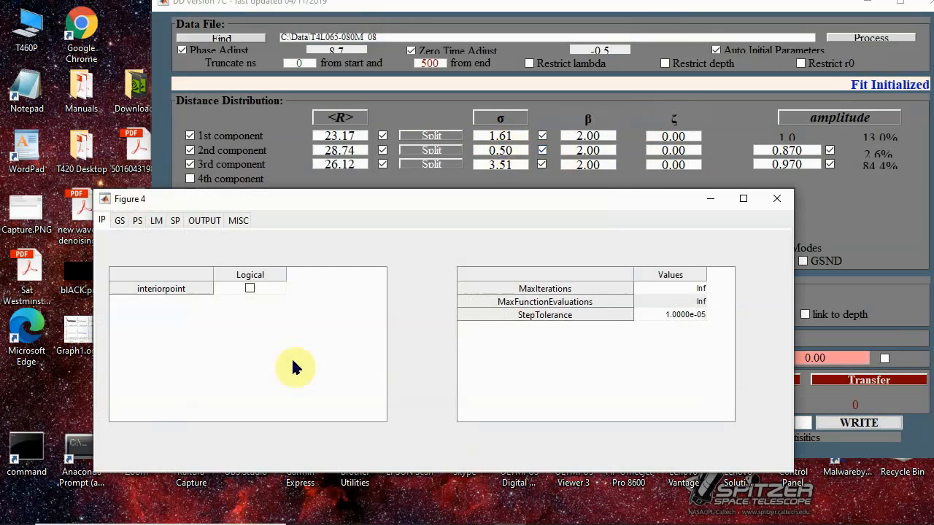
click(249, 290)
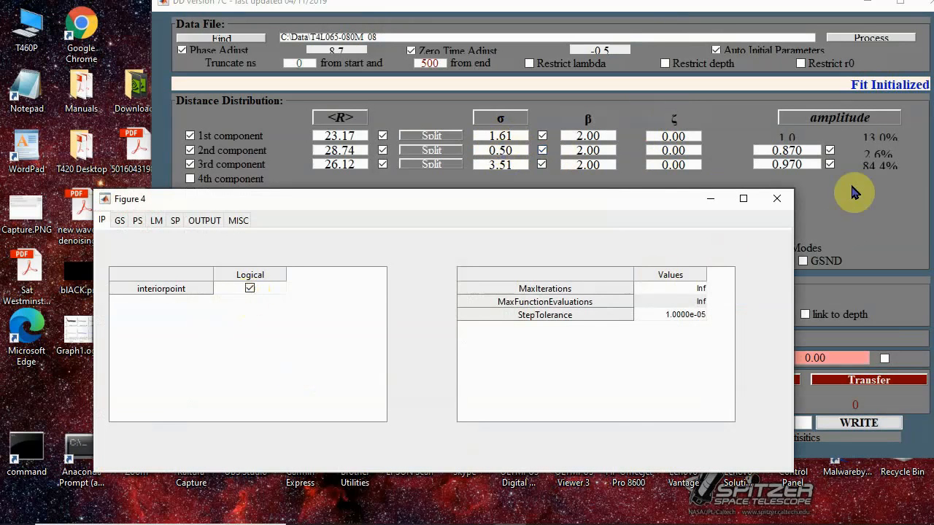
click(780, 199)
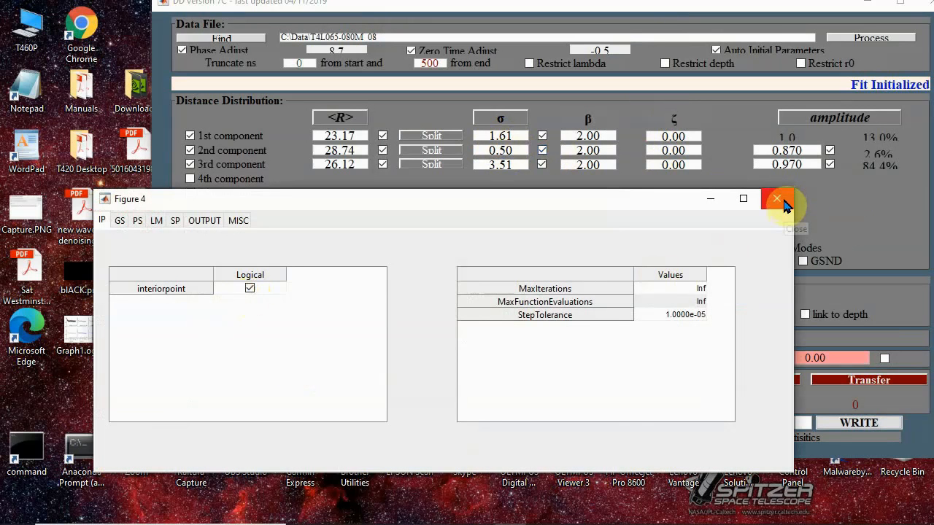
click(779, 199)
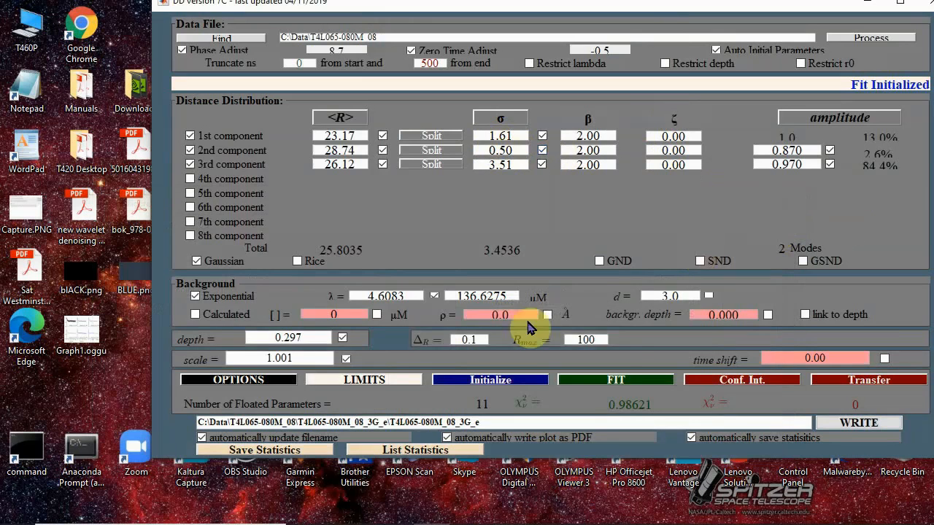
- Initialize and run the three-component fit with the interior point algorithm, and minimize the resulting fit figure
click(514, 380)
click(600, 379)
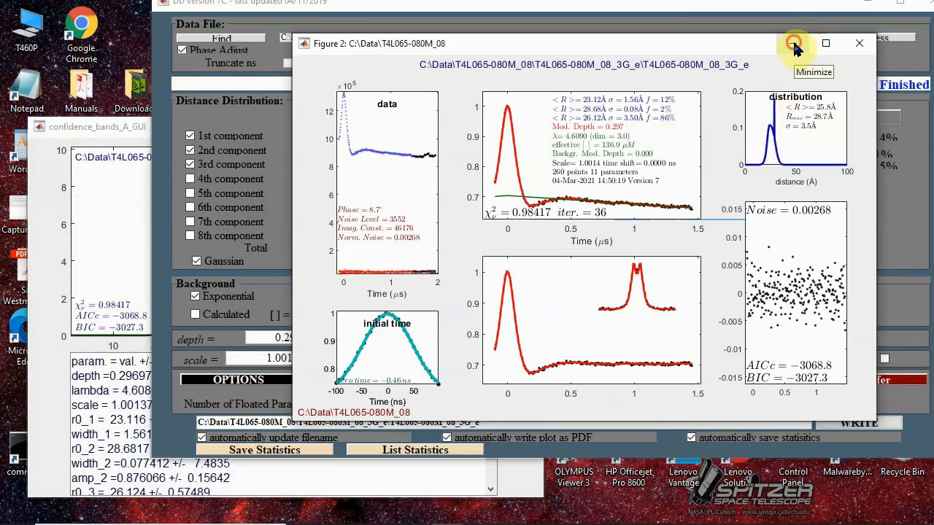
click(793, 44)
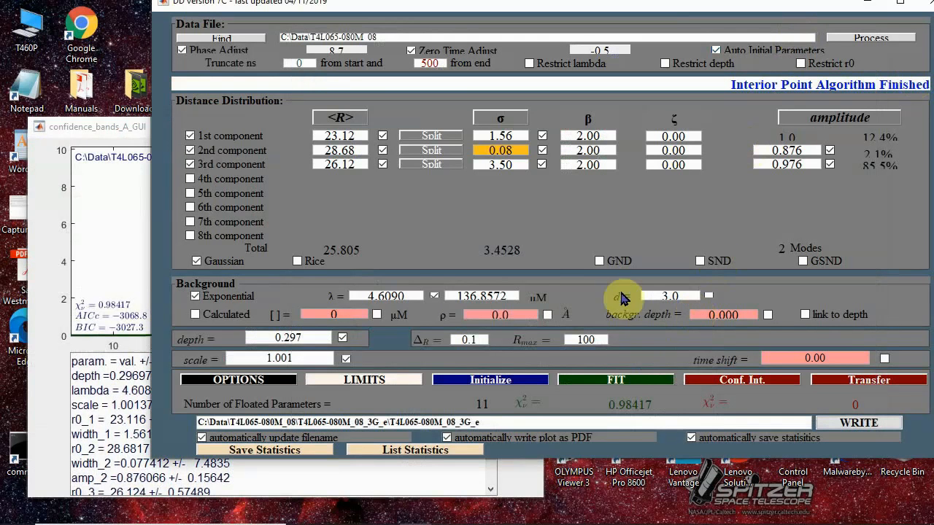
- List the statistics again, compare ΔAICc and ΔBIC of the interior point fit with the previous fits, and quit the list
click(441, 448)
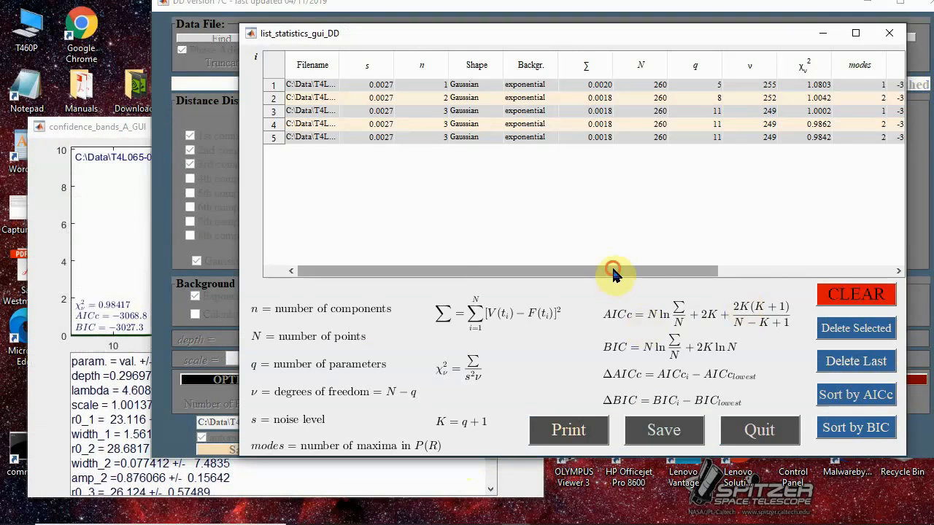
drag(613, 274, 825, 270)
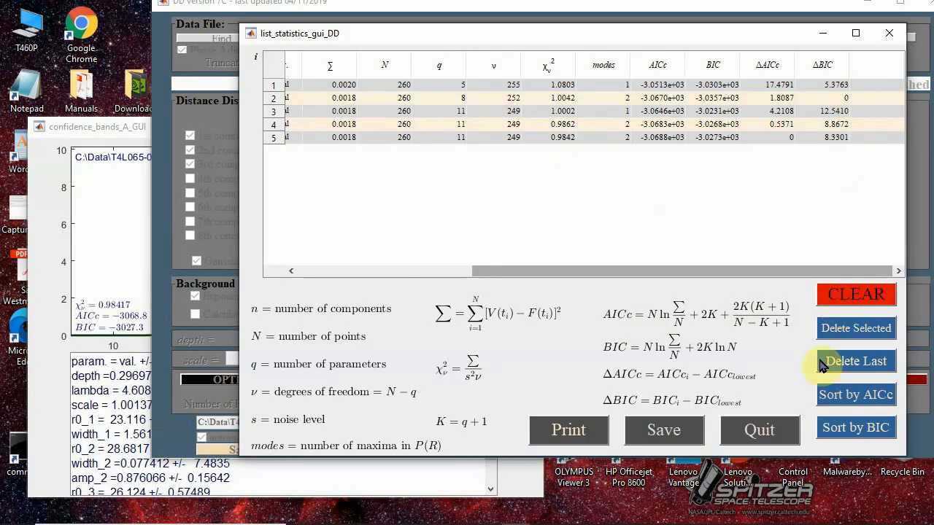
click(781, 438)
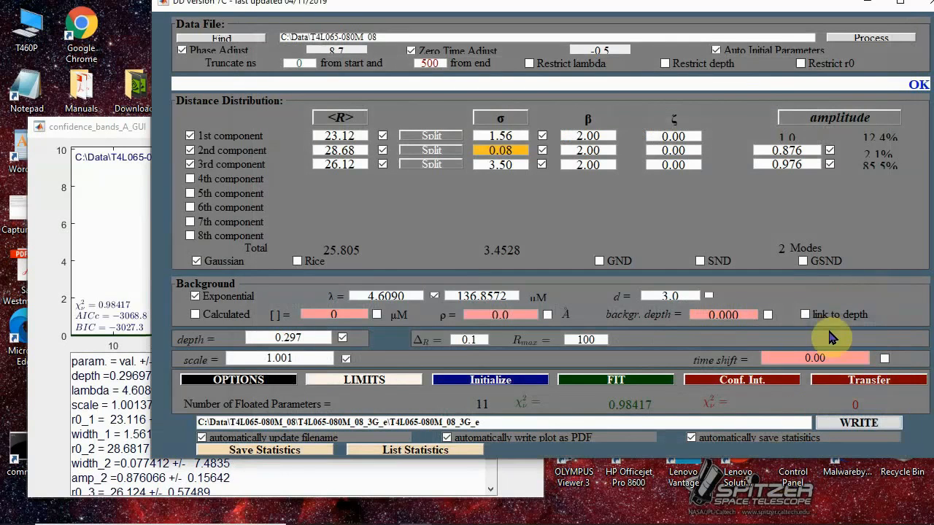